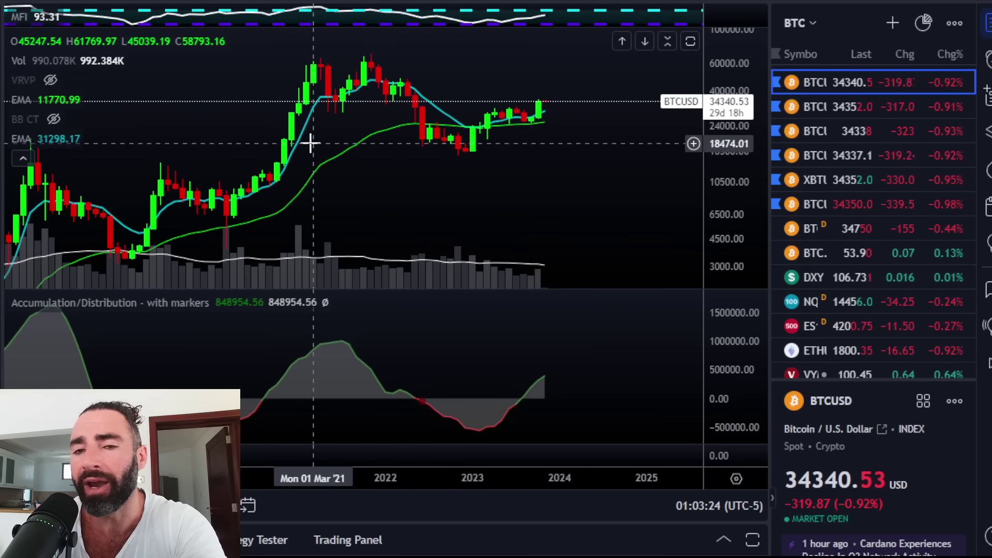
- Maximize the Accumulation/Distribution indicator pane and show the hidden chart drawings over it
double_click(428, 316)
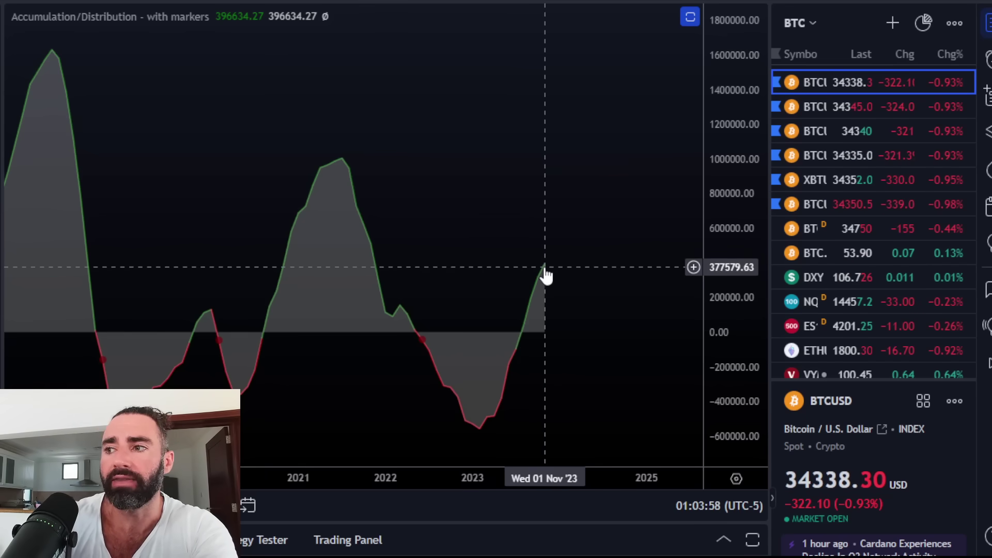
key(ctrl+alt+h)
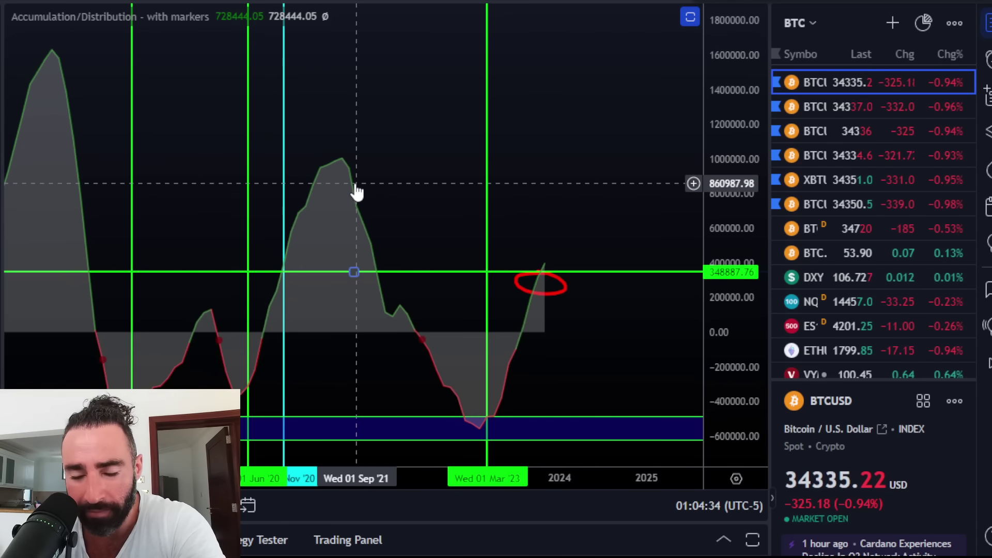
scroll(353, 201, down, 3)
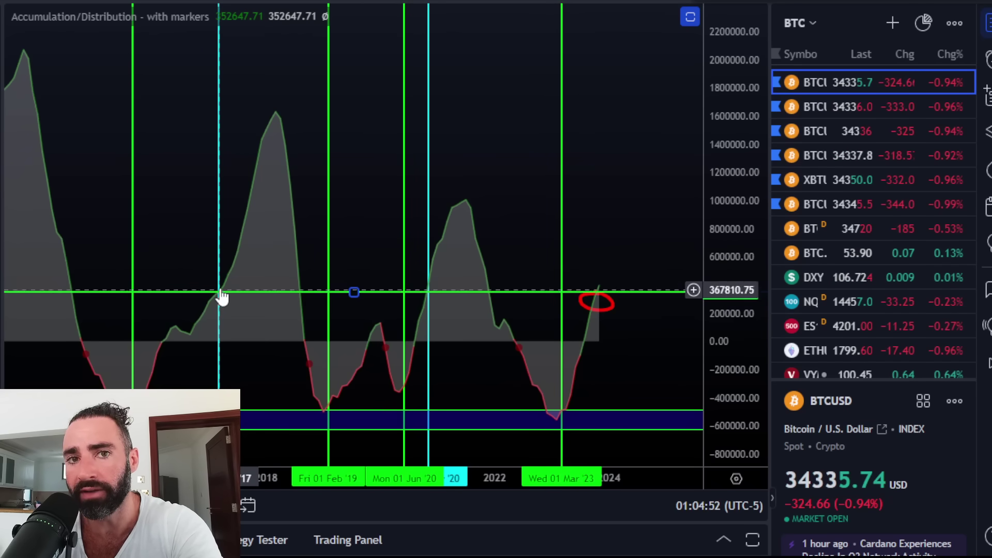
- Restore the price chart above the indicator and circle the candles at the November 2020 vertical line in red
double_click(298, 163)
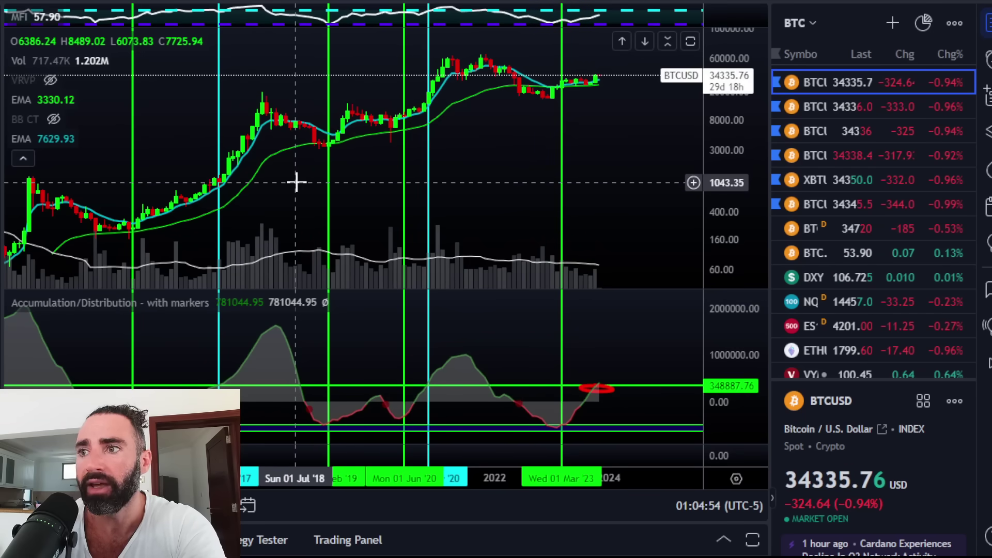
scroll(296, 182, down, 5)
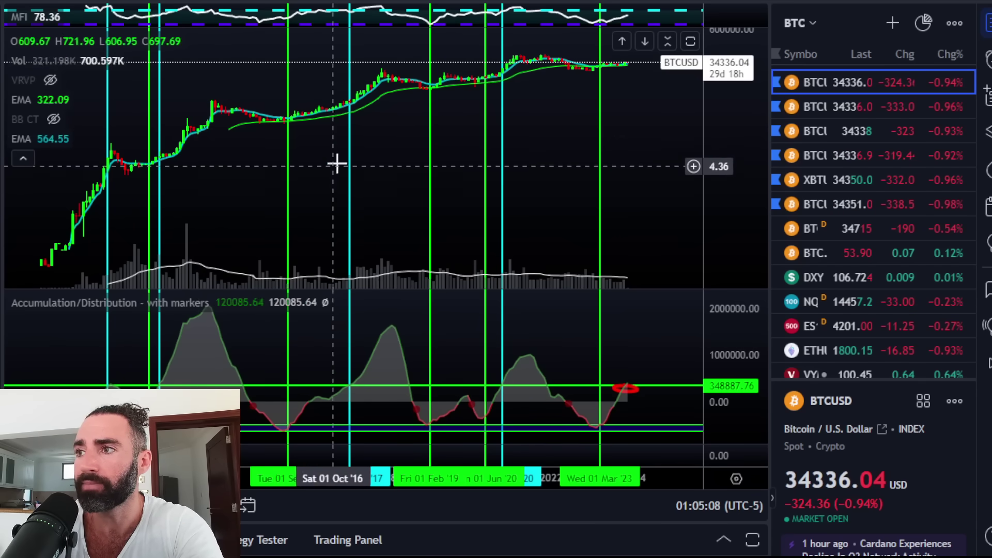
scroll(334, 165, up, 5)
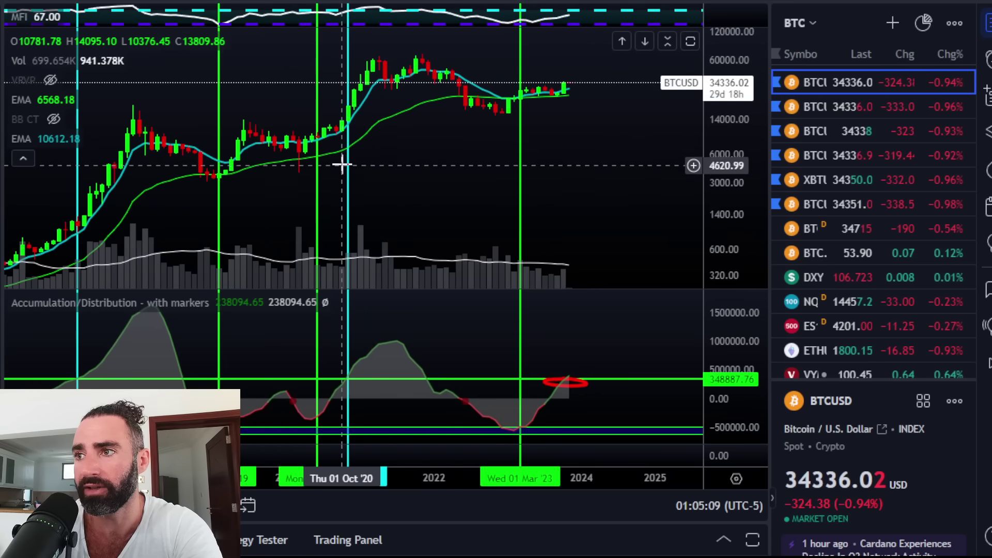
click(349, 128)
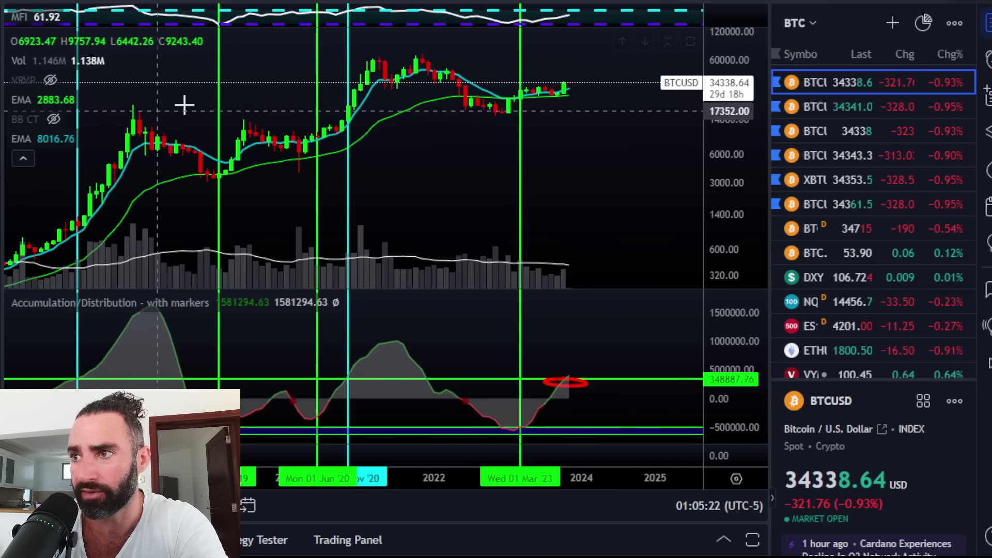
drag(369, 103, 326, 126)
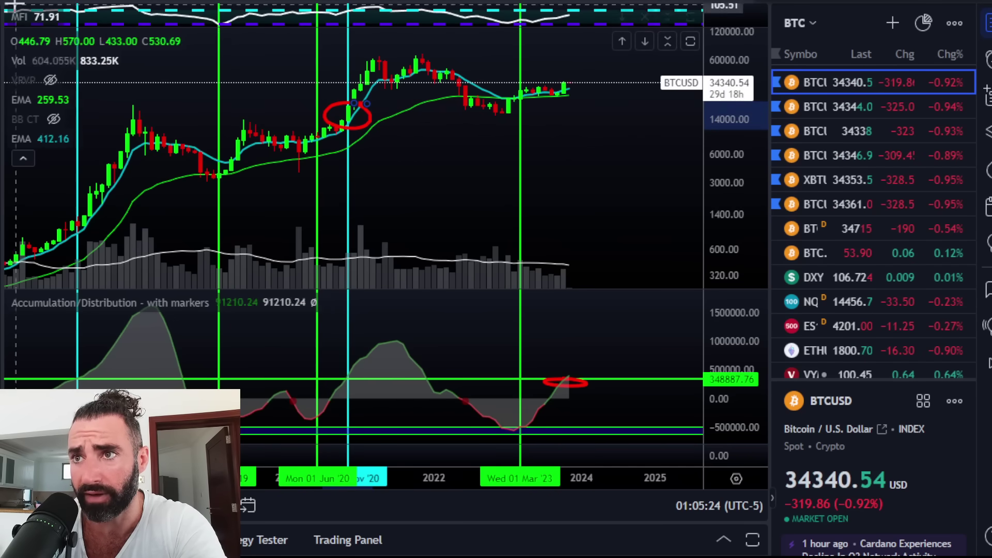
- Circle the price candles at the March 2017 vertical line in red
drag(150, 97, 534, 137)
scroll(461, 159, up, 3)
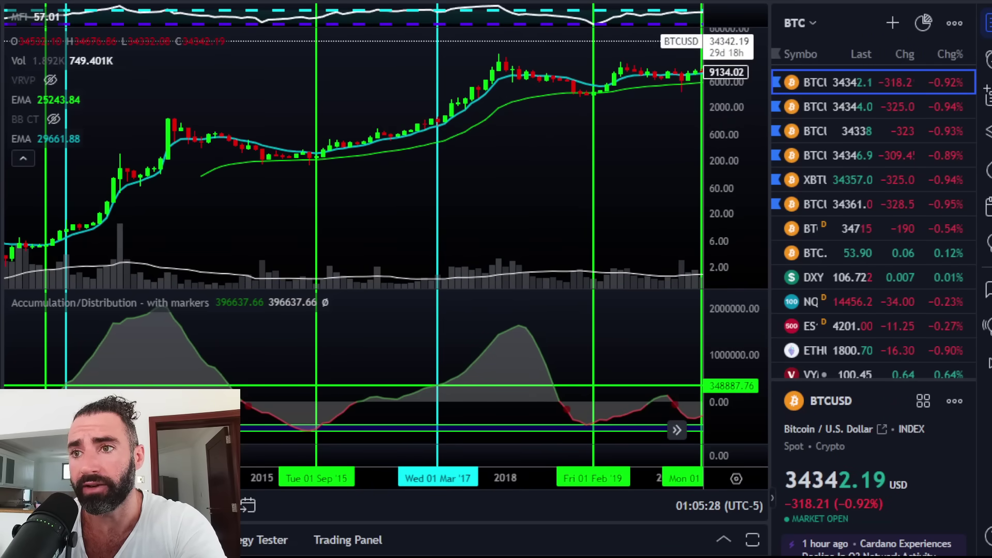
mouse_move(443, 117)
mouse_down()
mouse_move(421, 110)
mouse_move(445, 135)
mouse_move(445, 119)
mouse_up()
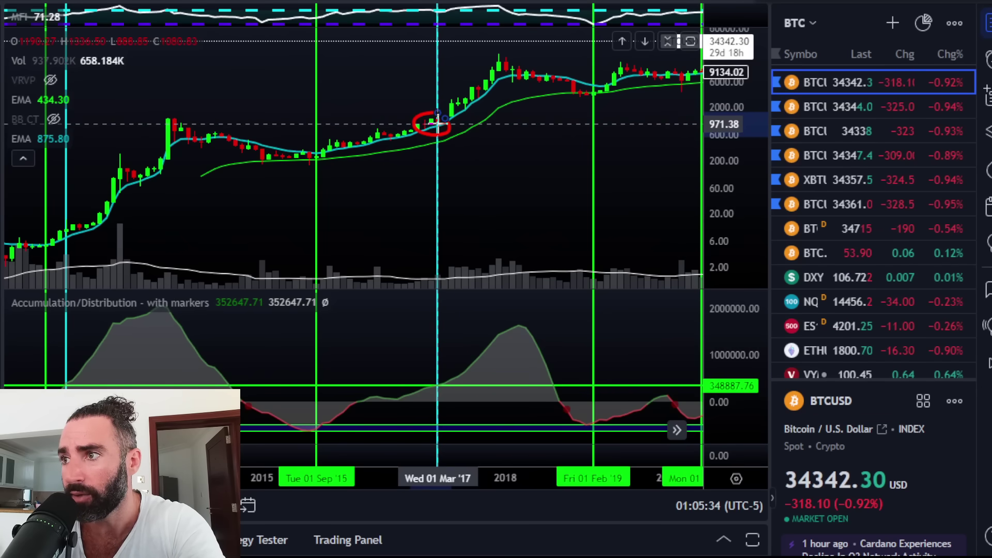
- Circle the price candles at the 2012 cyan vertical line in red
scroll(274, 187, up, 3)
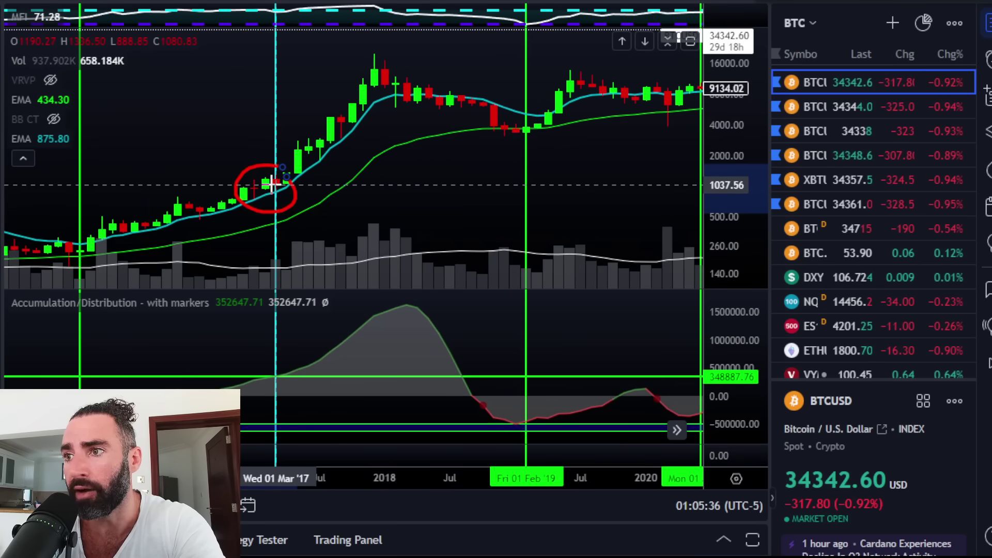
scroll(275, 186, down, 1)
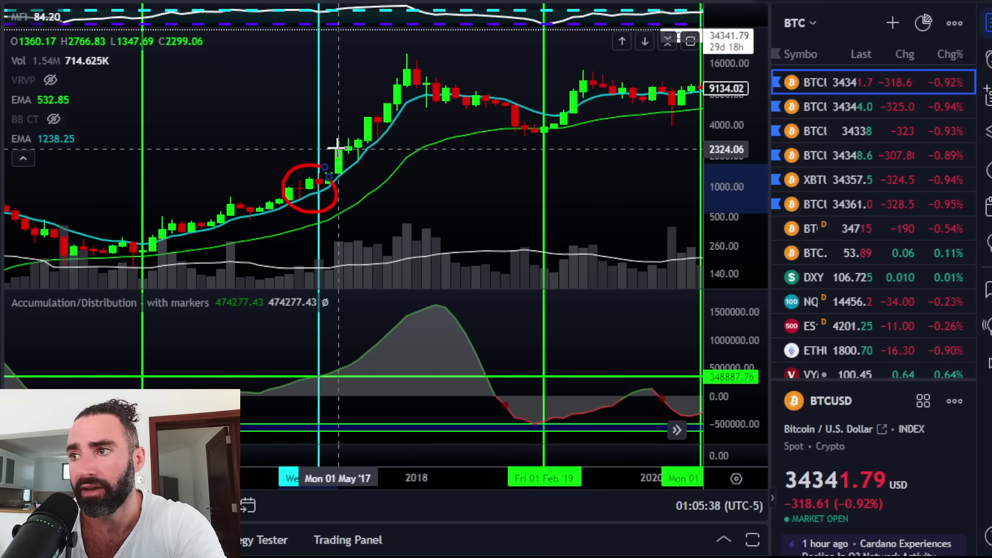
scroll(395, 124, down, 2)
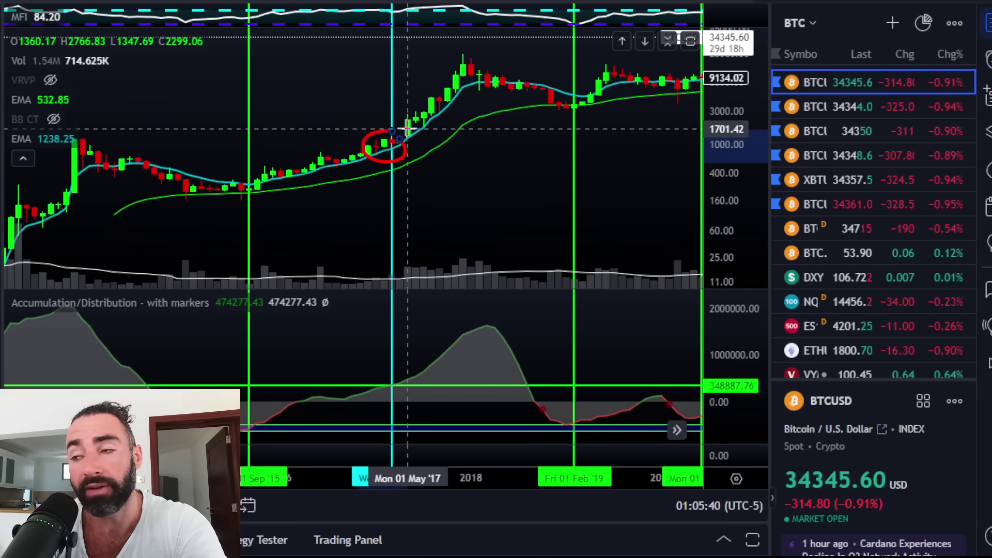
scroll(341, 173, down, 3)
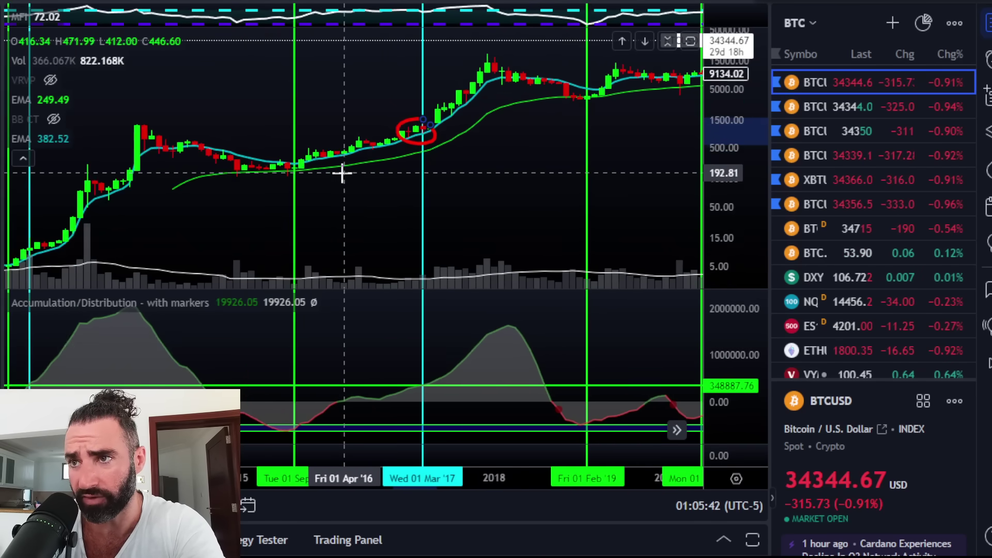
scroll(237, 78, up, 3)
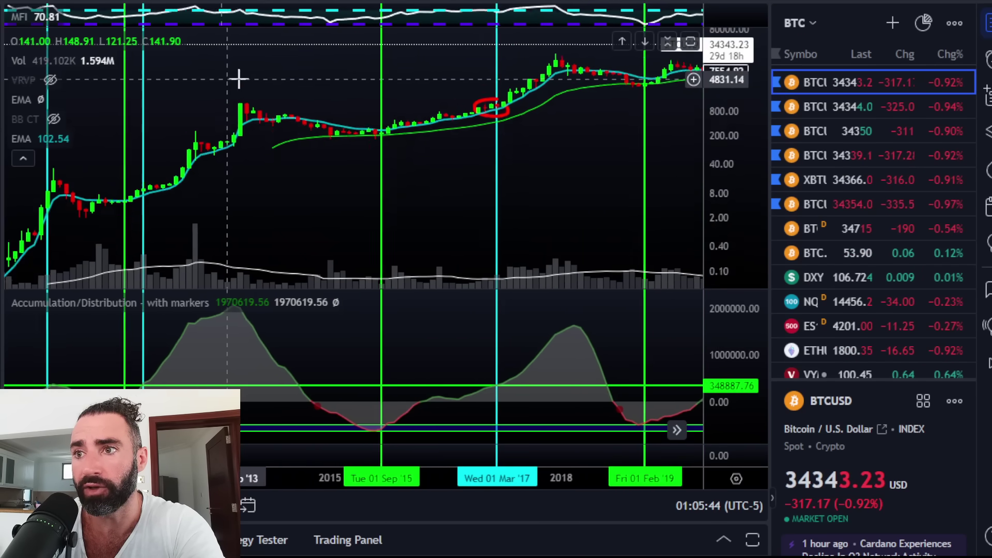
drag(228, 103, 325, 105)
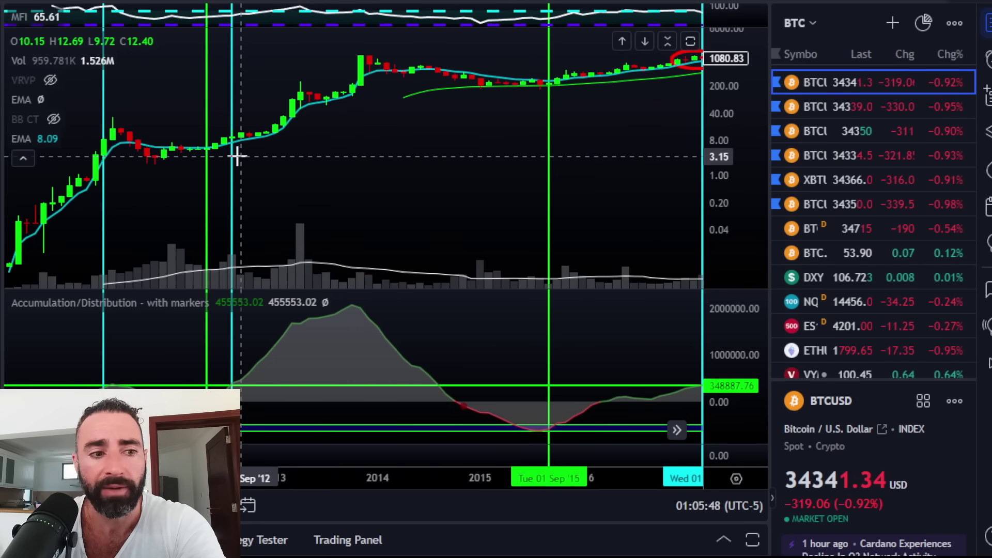
scroll(253, 154, down, 3)
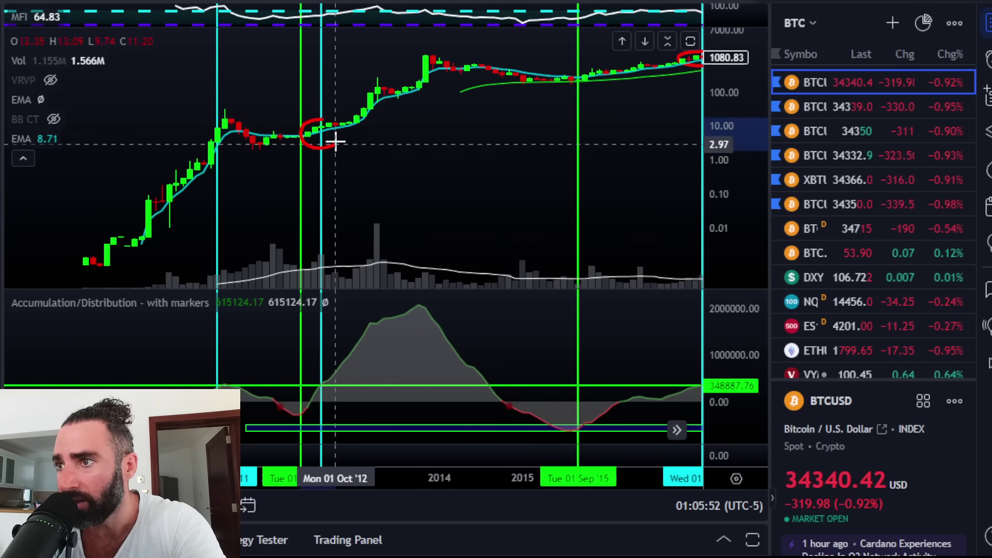
drag(332, 140, 318, 124)
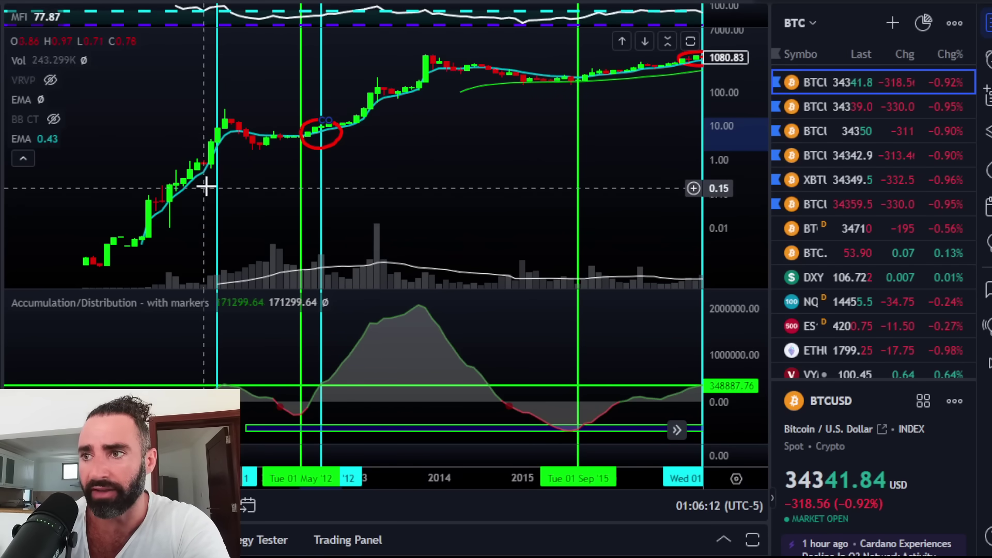
- Examine the price history from the 2011 cyan line forward past the circled 2012, March 2017 and November 2020 points
drag(271, 175, 507, 161)
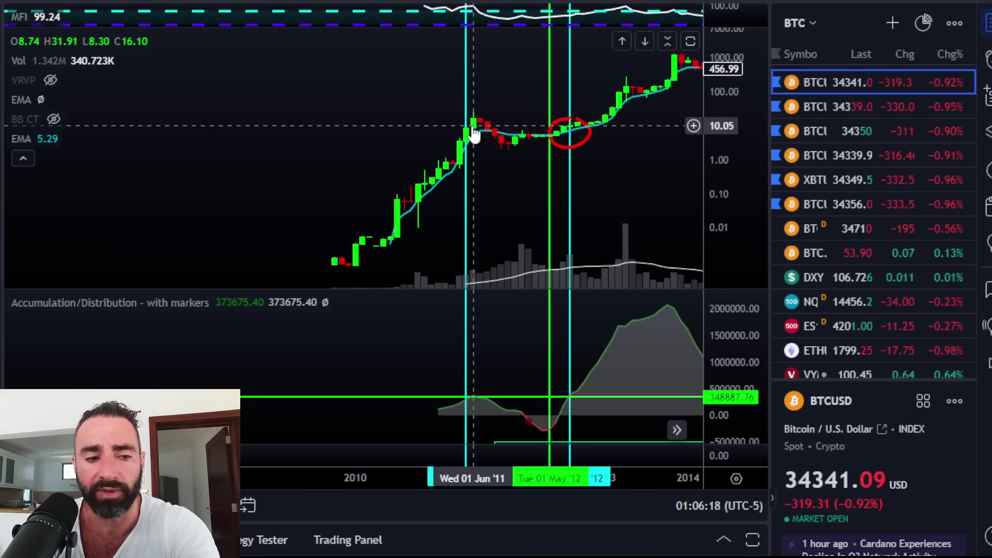
drag(472, 193, 365, 206)
drag(368, 137, 259, 110)
drag(515, 171, 399, 160)
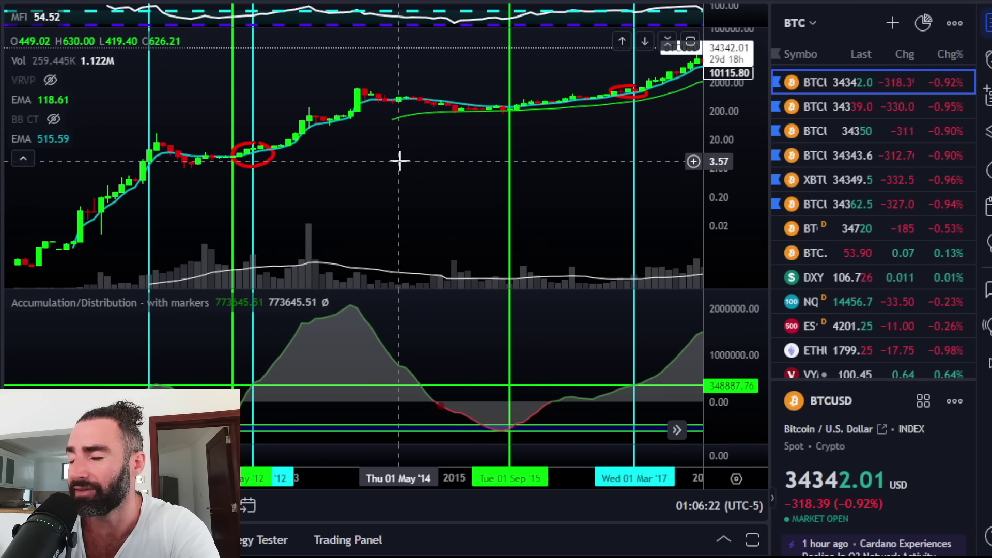
drag(450, 177, 298, 154)
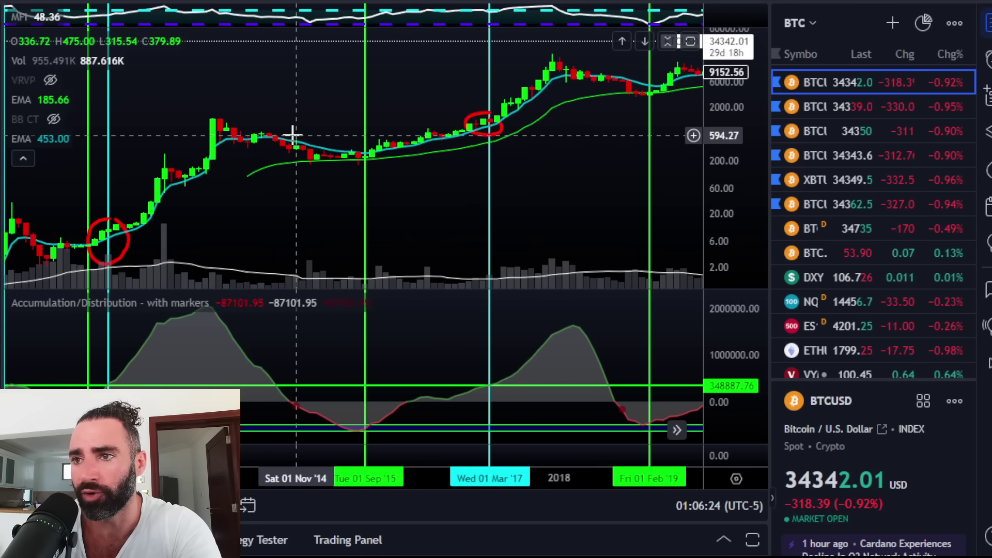
scroll(306, 136, down, 1)
scroll(310, 175, down, 1)
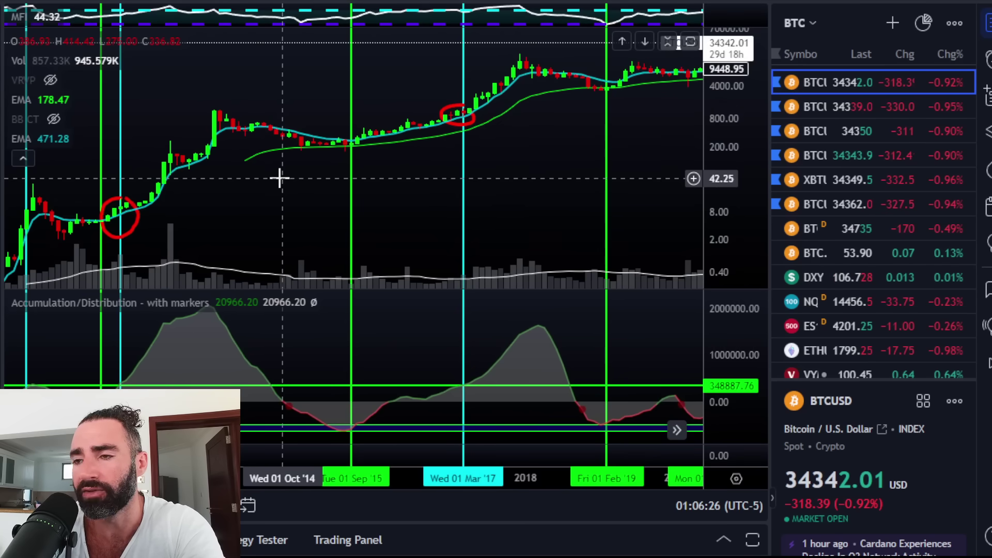
scroll(258, 177, down, 1)
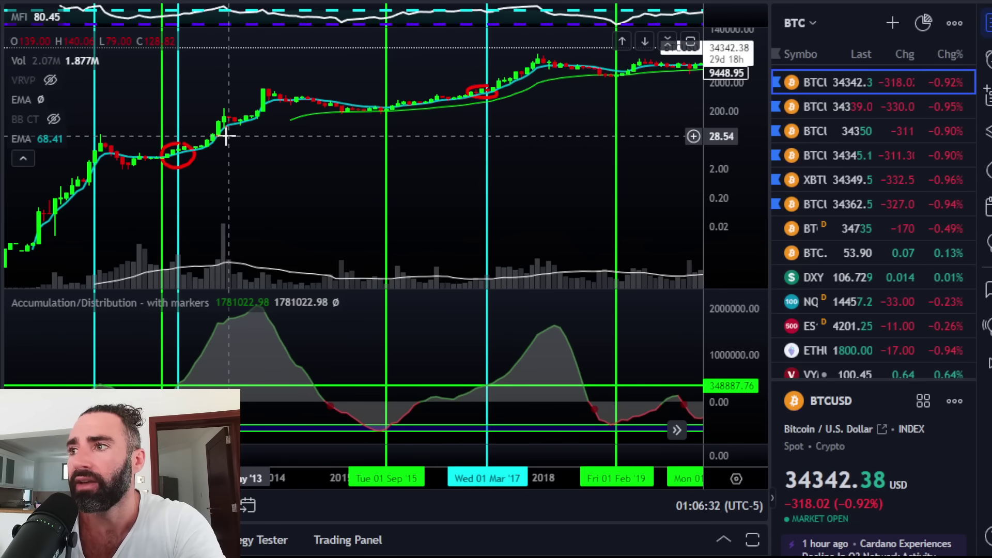
scroll(217, 200, left, 5)
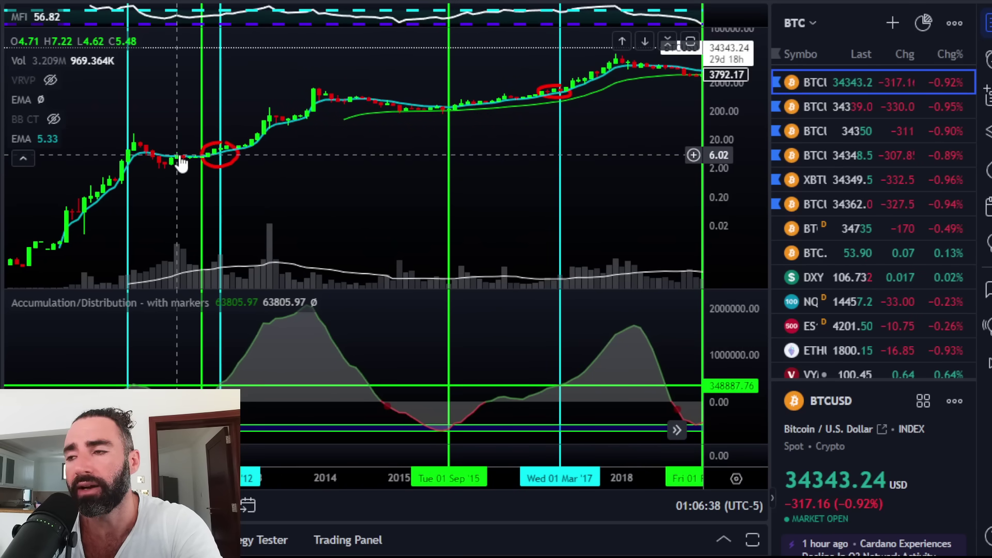
drag(332, 177, 196, 173)
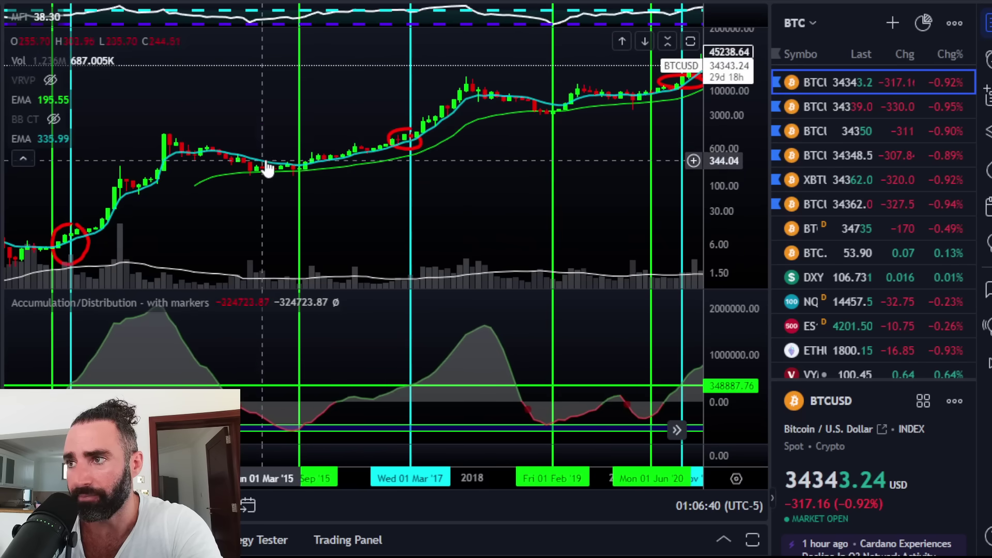
drag(521, 184, 345, 186)
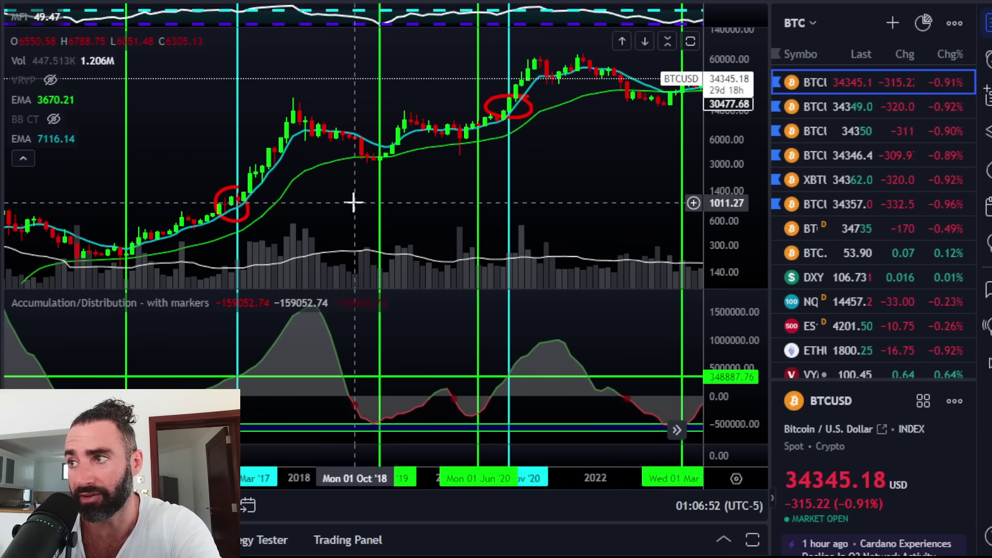
drag(591, 162, 462, 167)
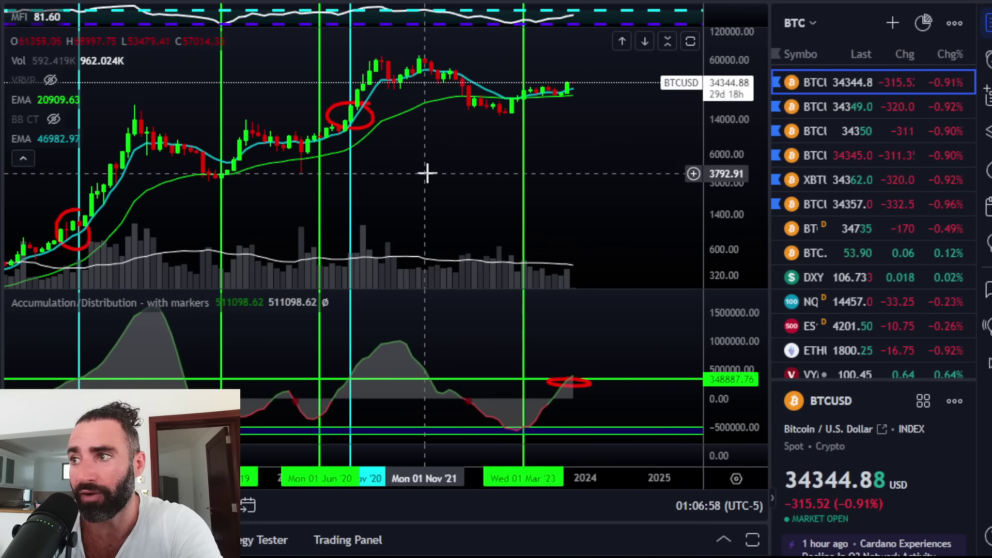
- Compare the latest 2023 candles and indicator crossing with the circled points of the earlier Bitcoin cycles
scroll(507, 80, up, 3)
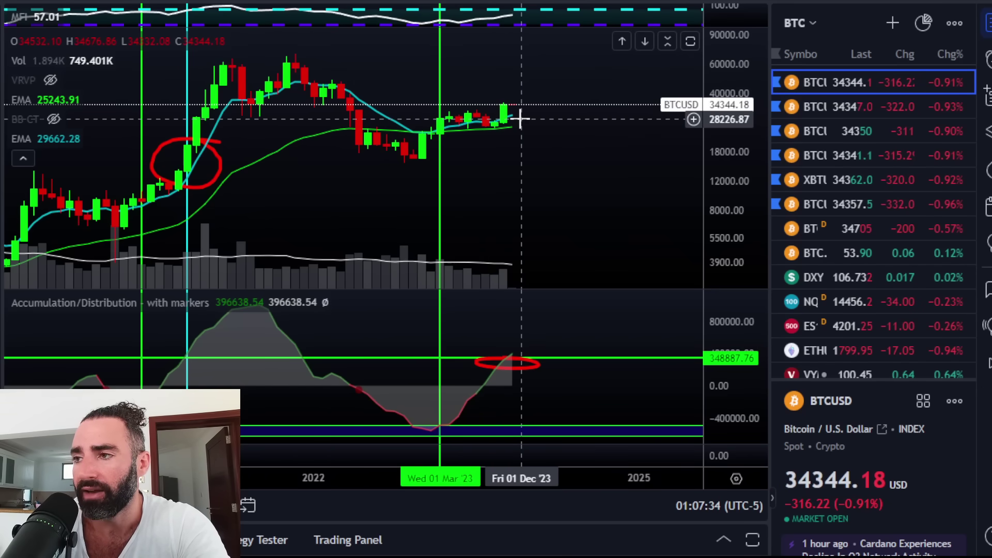
scroll(517, 121, down, 5)
scroll(420, 165, down, 3)
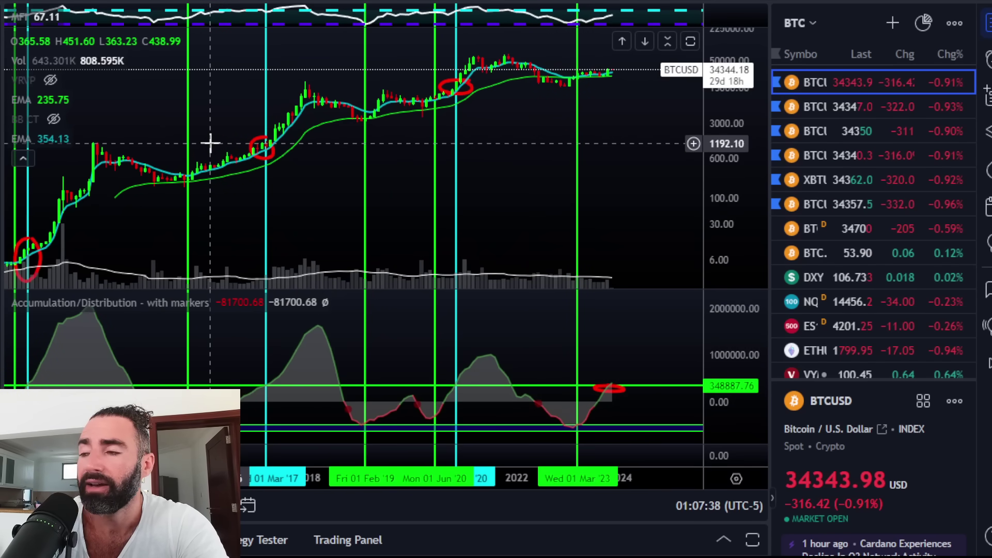
scroll(510, 137, up, 3)
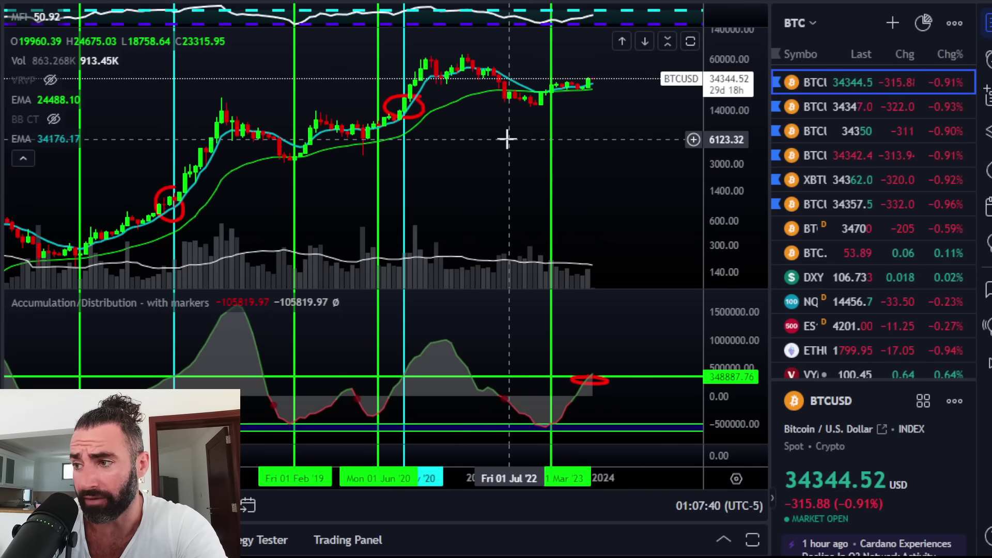
scroll(507, 138, up, 3)
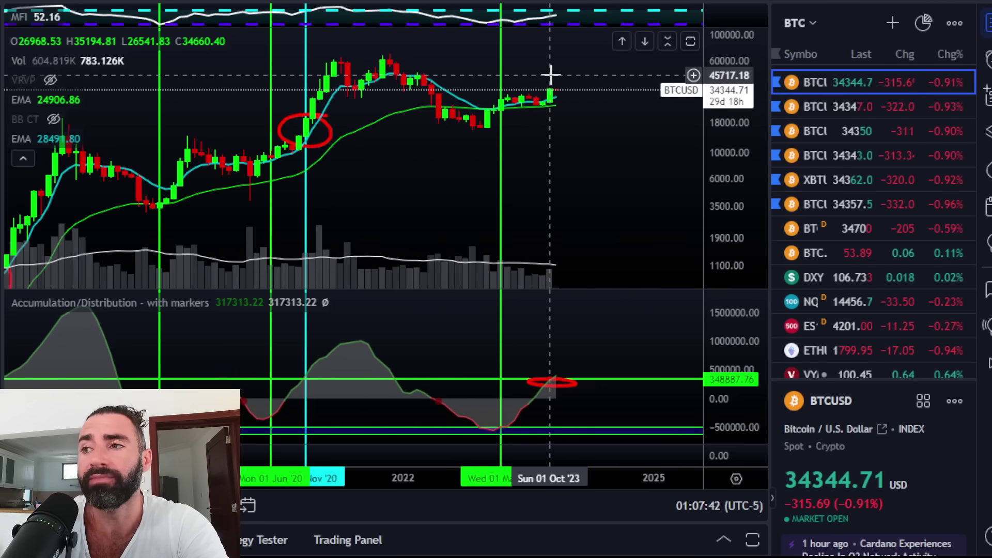
scroll(483, 153, down, 2)
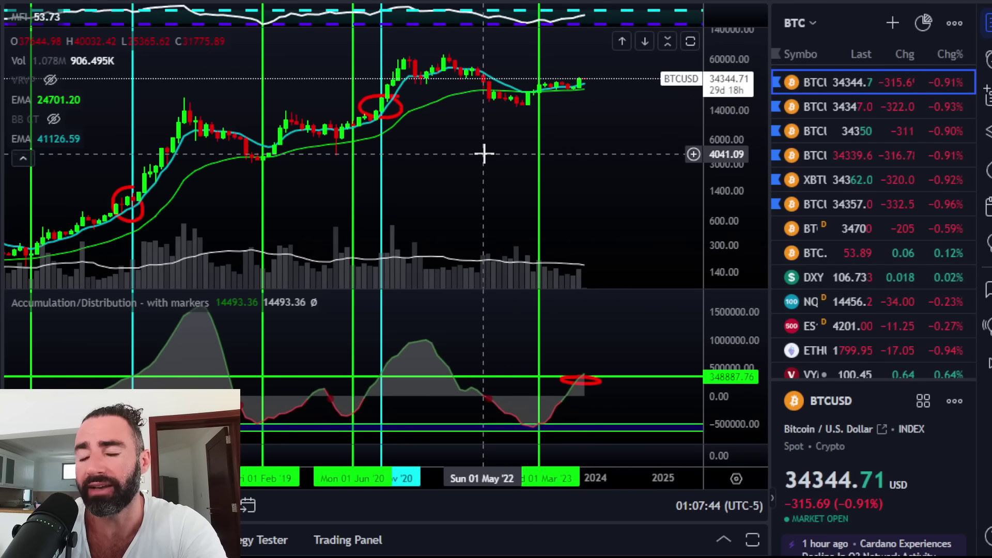
scroll(482, 154, down, 3)
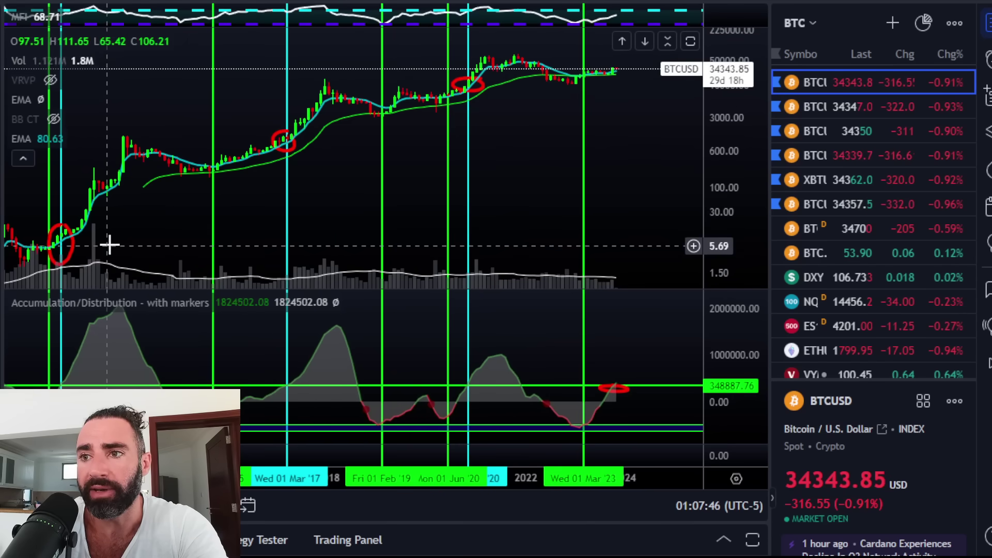
scroll(148, 204, down, 1)
scroll(148, 206, down, 1)
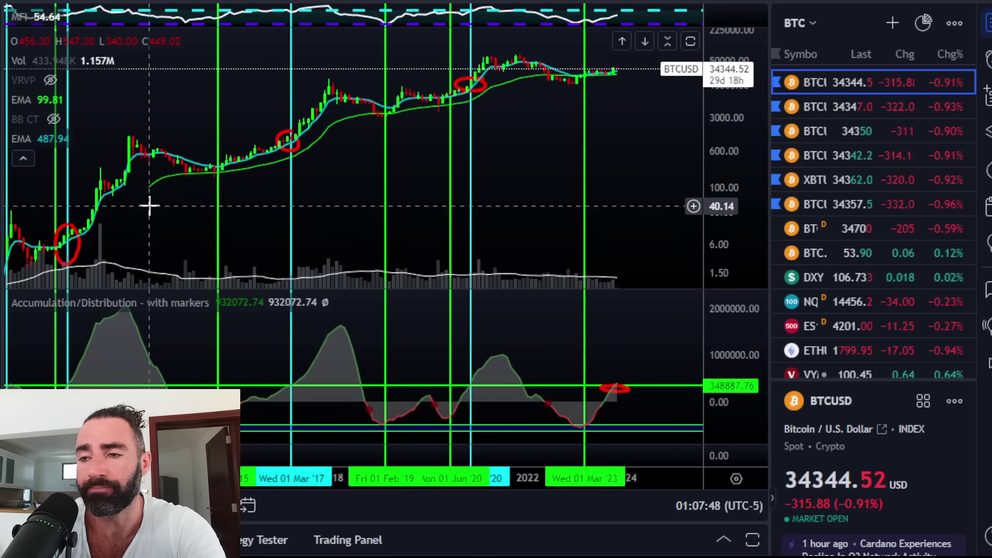
scroll(149, 205, down, 1)
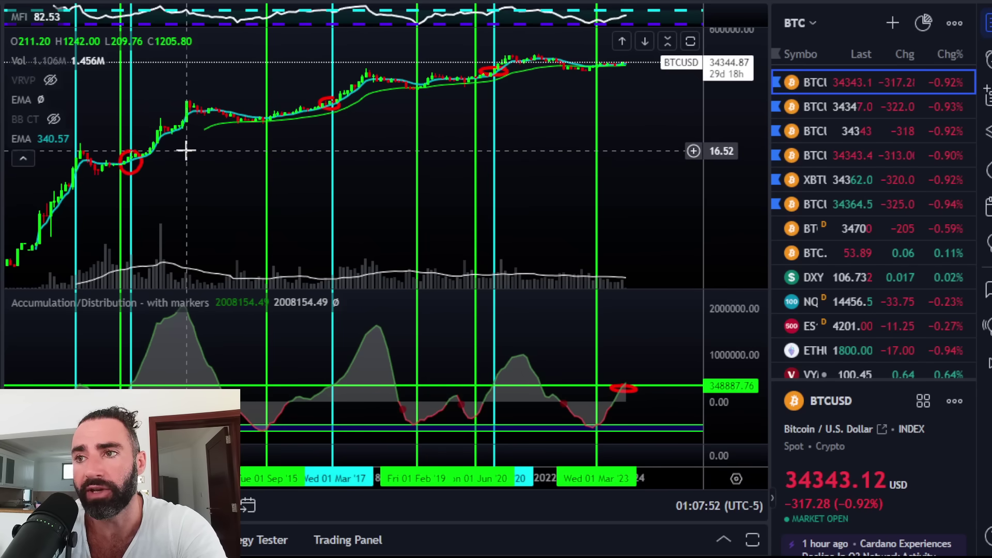
- Review the price action following the circled March 2017 and November 2020 crossings up to the latest 2023 candle on the monthly chart
scroll(288, 170, up, 3)
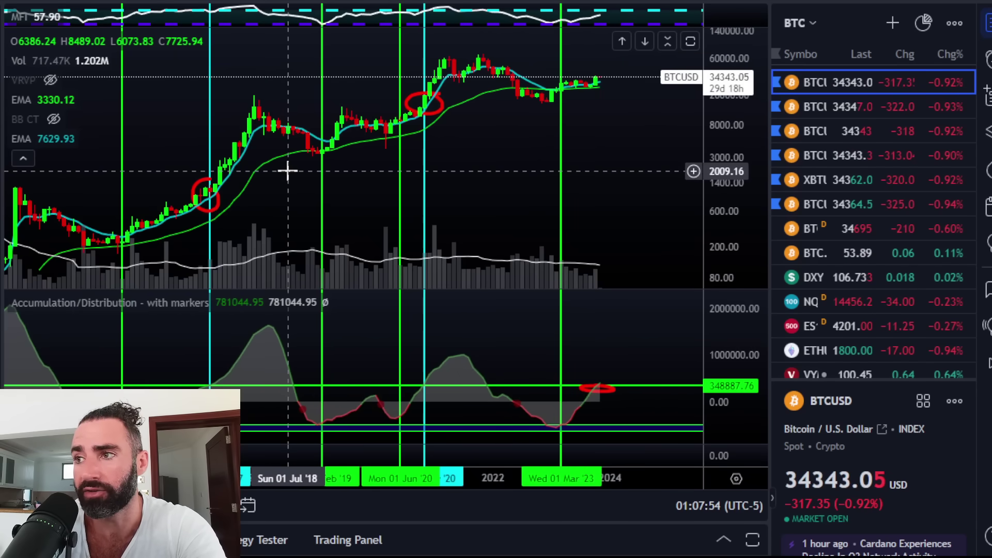
scroll(497, 129, up, 2)
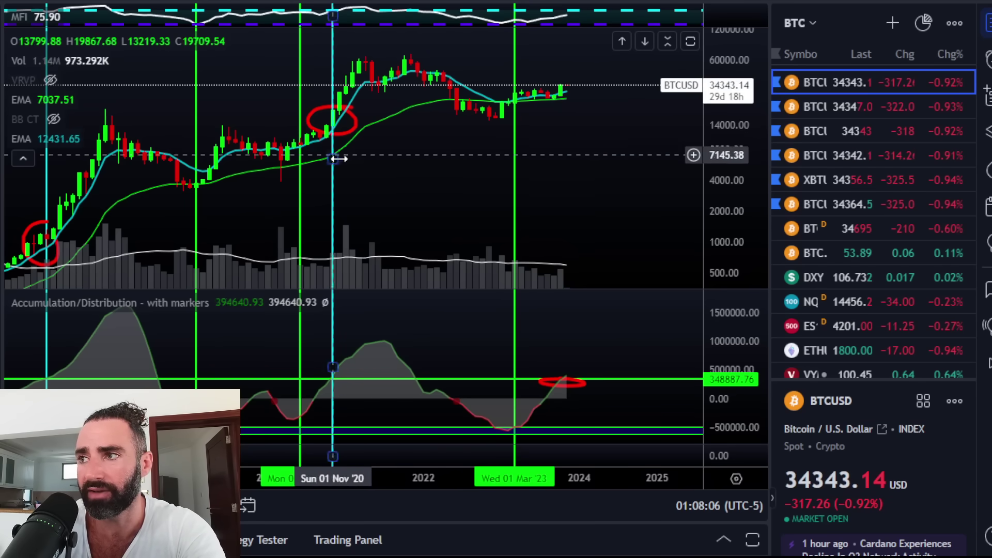
scroll(439, 159, up, 3)
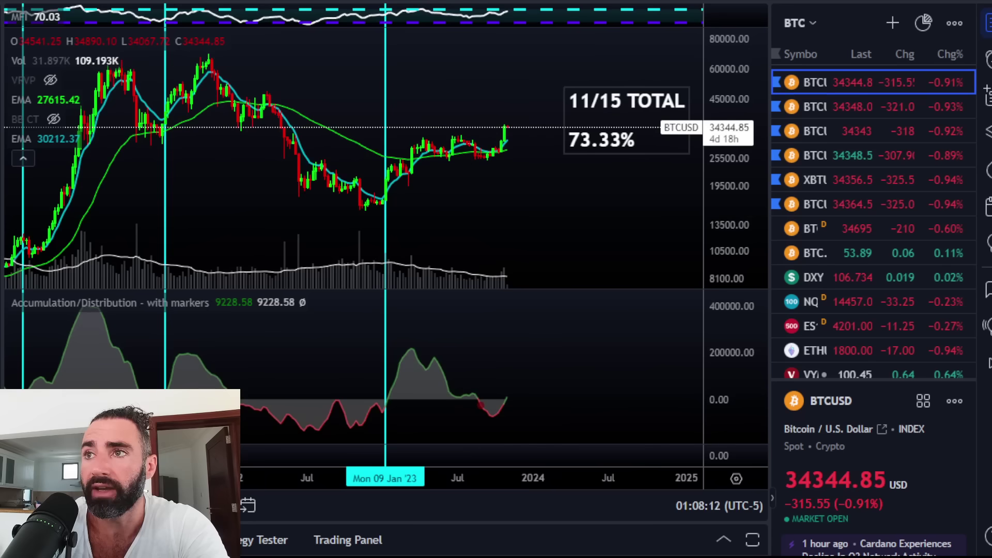
- Switch the chart to the weekly timeframe and mark the latest Accumulation/Distribution zero-line crossing with a vertical line at 23 Oct '23
key(w)
key(Return)
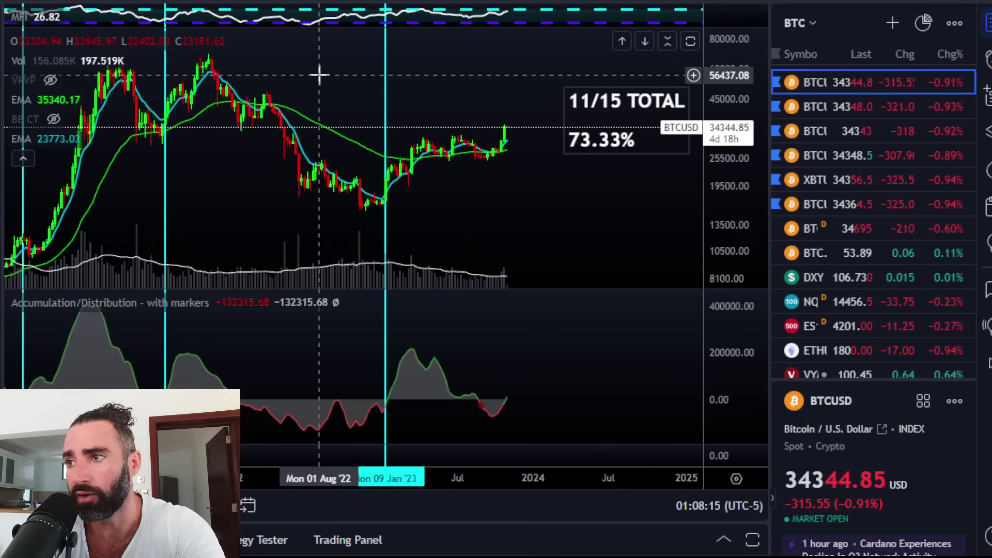
double_click(511, 348)
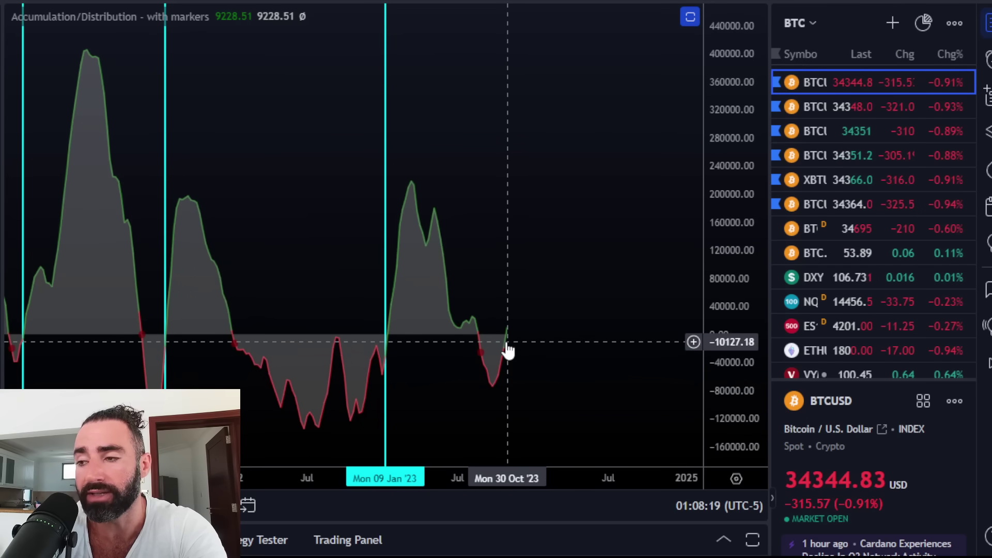
click(2, 20)
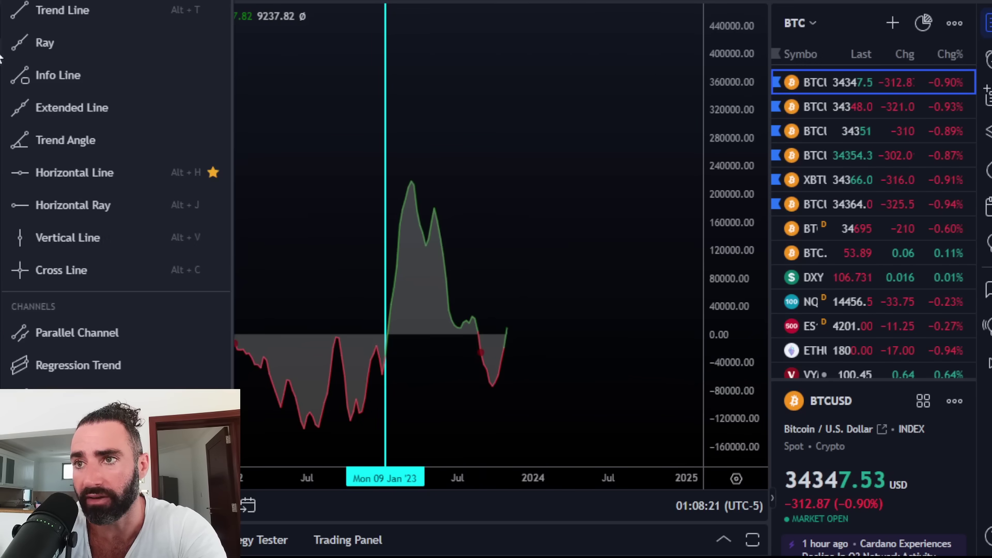
click(54, 237)
click(504, 238)
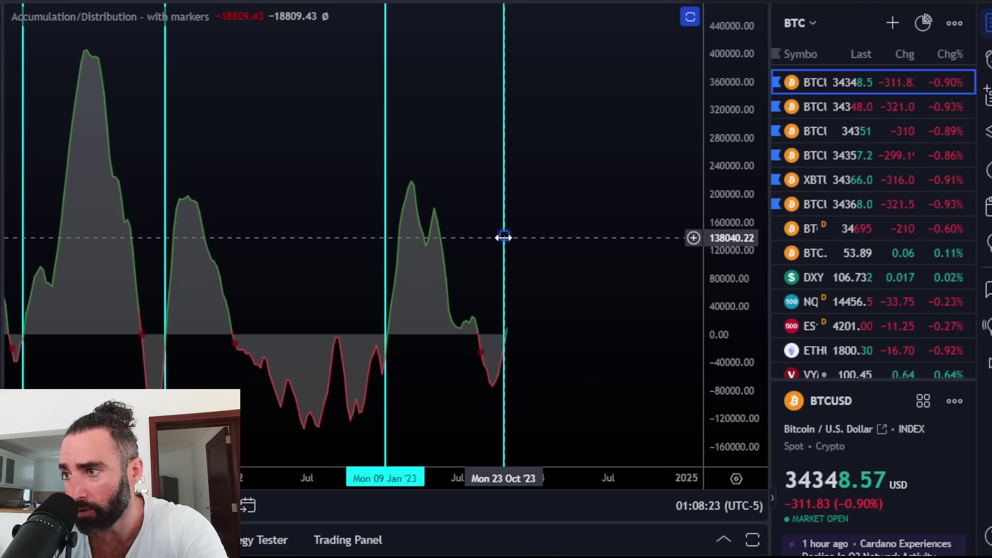
double_click(266, 84)
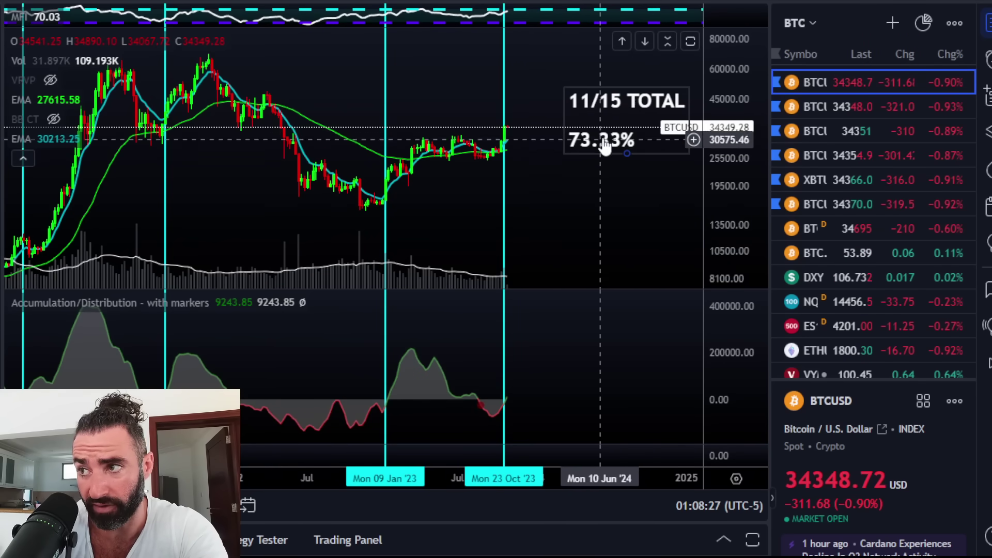
- Examine the weekly price moves after each earlier Accumulation/Distribution crossing marked by a cyan line across Bitcoin's full history
scroll(436, 237, down, 5)
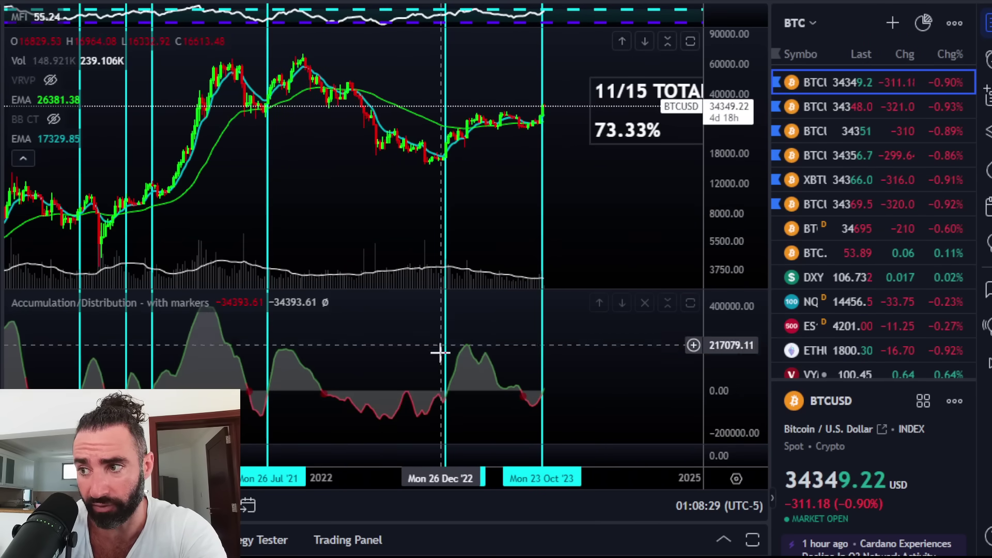
scroll(372, 233, down, 6)
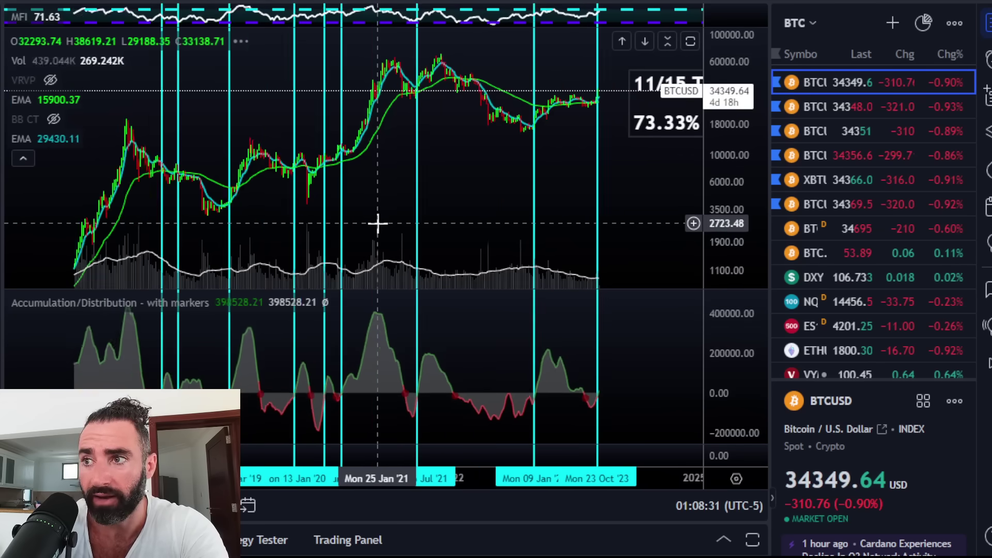
scroll(380, 226, down, 6)
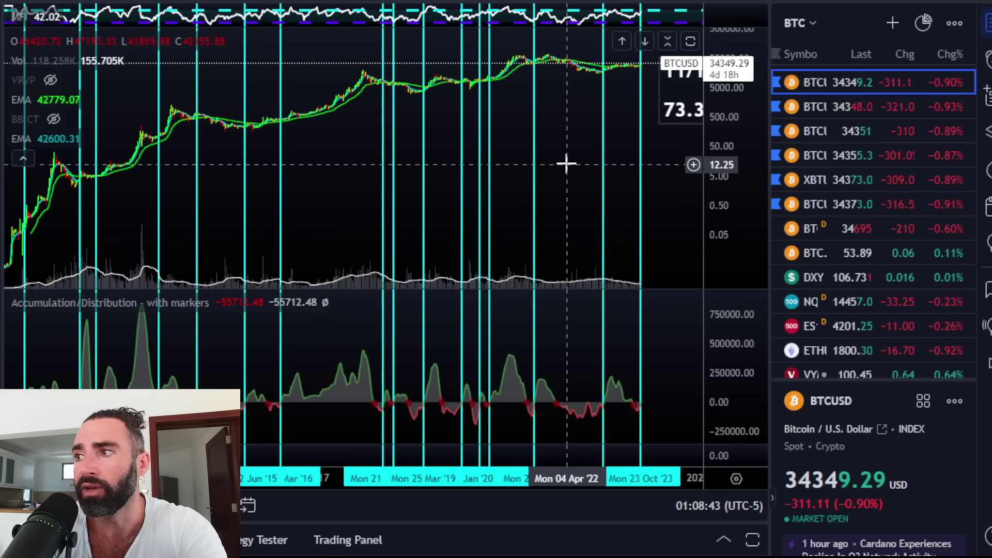
drag(567, 162, 363, 162)
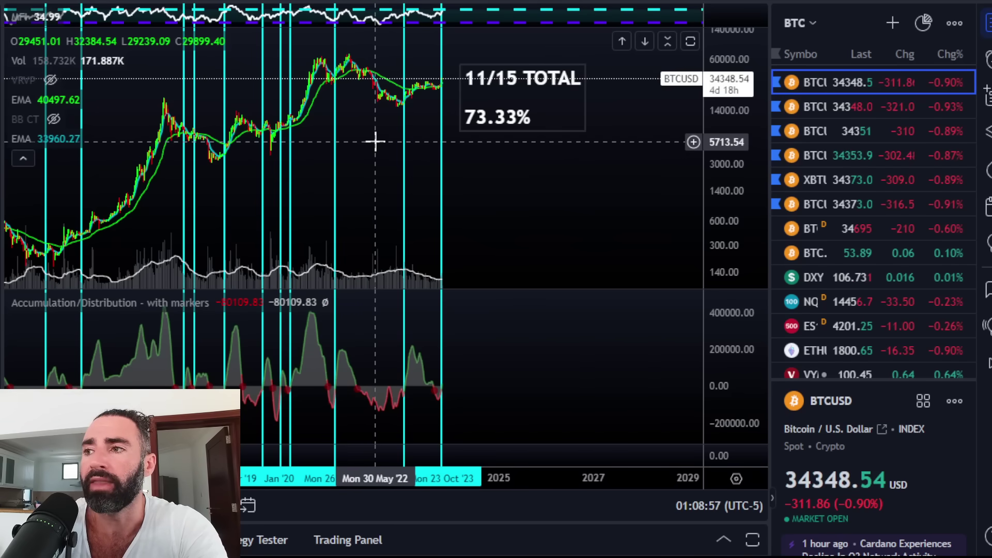
- Inspect the October 2023 crossing in an enlarged Accumulation/Distribution pane, and restore the full chart
scroll(393, 140, up, 5)
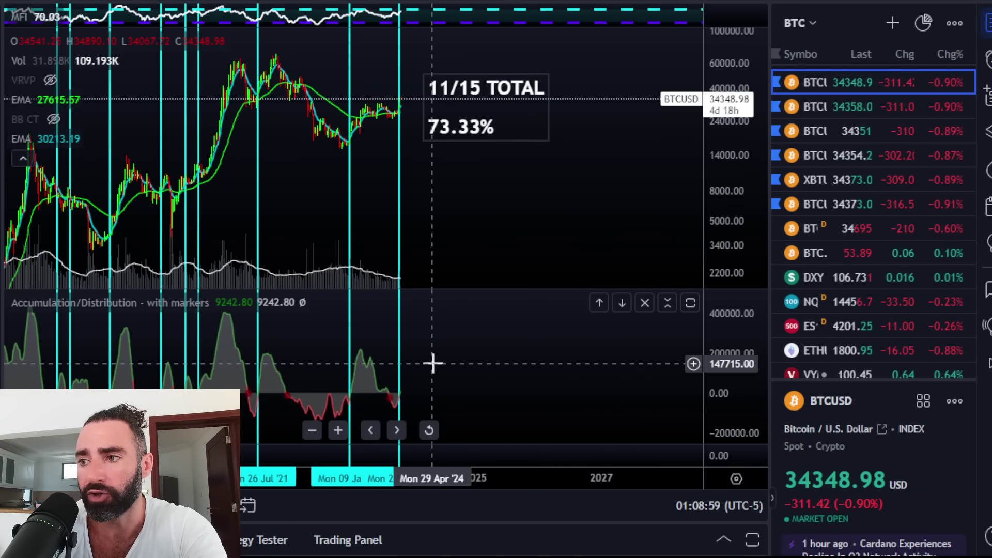
double_click(401, 359)
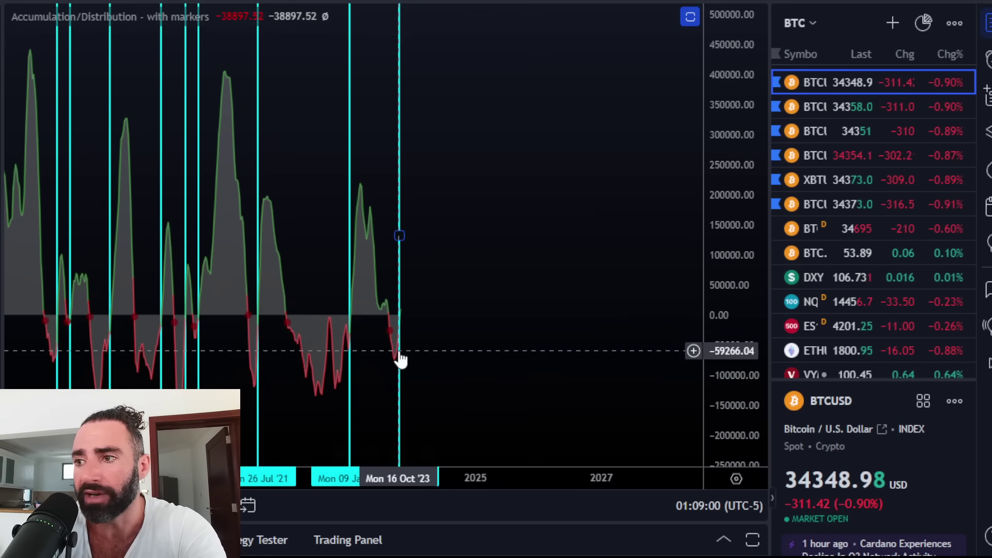
double_click(307, 216)
- Compare the weekly candles at the 2020, 2021 and January 2023 cyan lines with those at the October 2023 line
drag(301, 215, 433, 180)
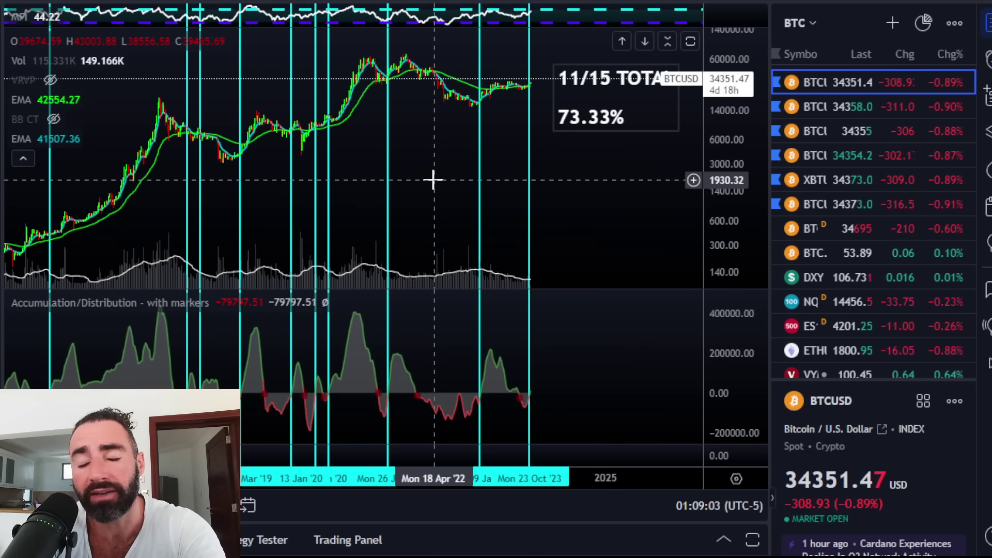
scroll(398, 194, up, 3)
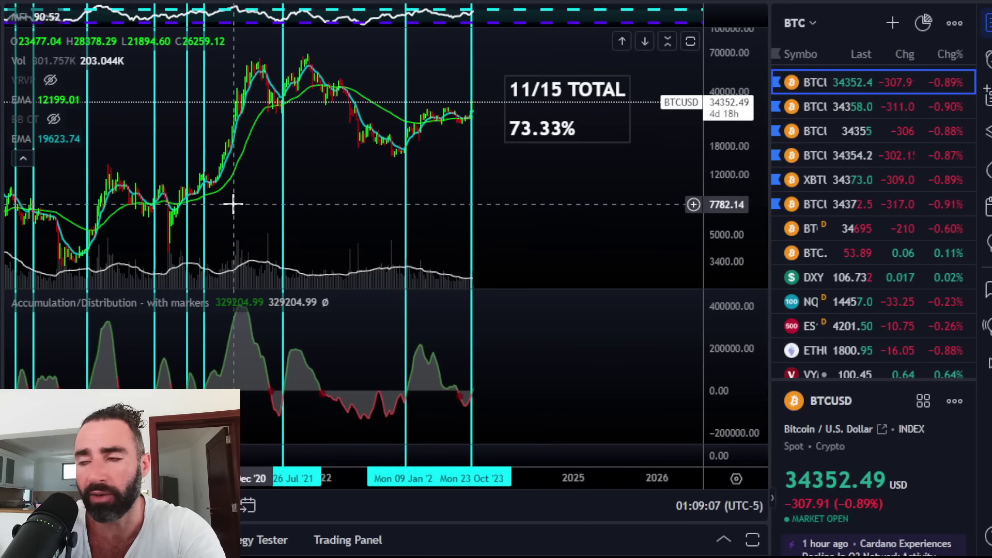
scroll(387, 348, up, 3)
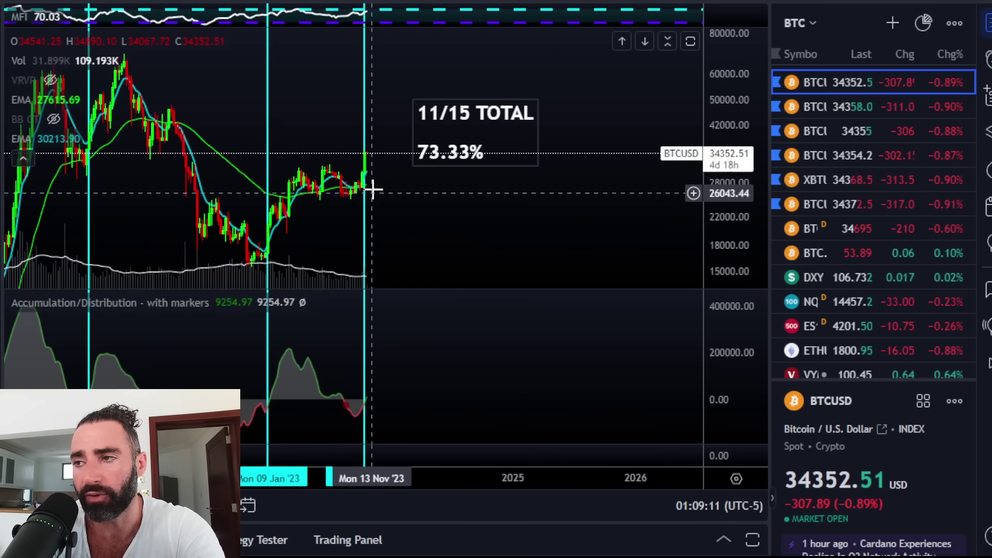
scroll(293, 222, down, 4)
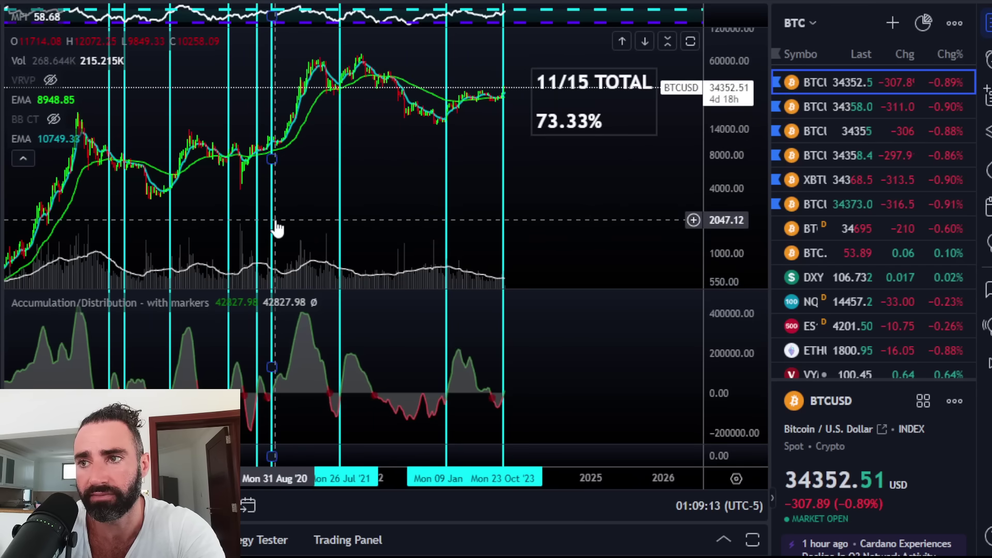
scroll(332, 190, up, 4)
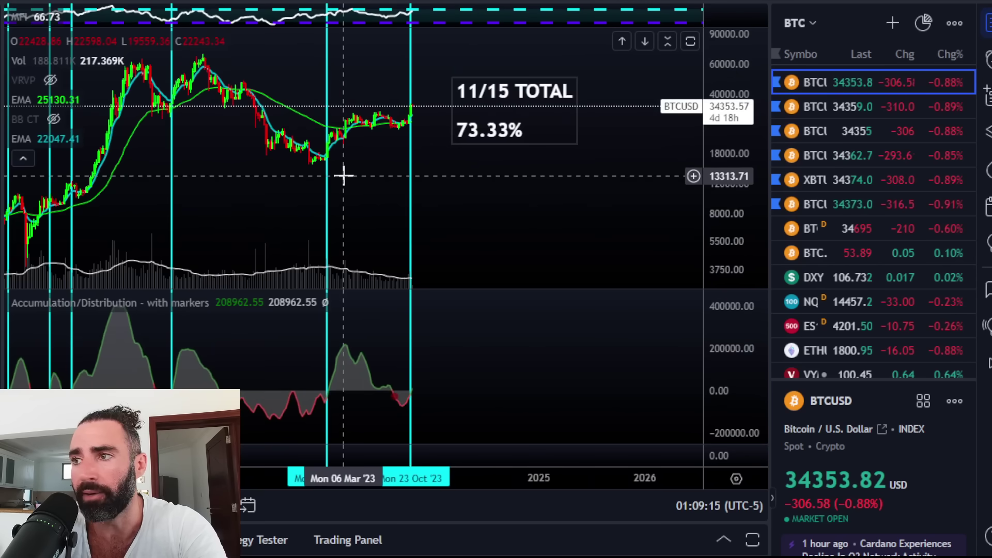
scroll(344, 176, up, 3)
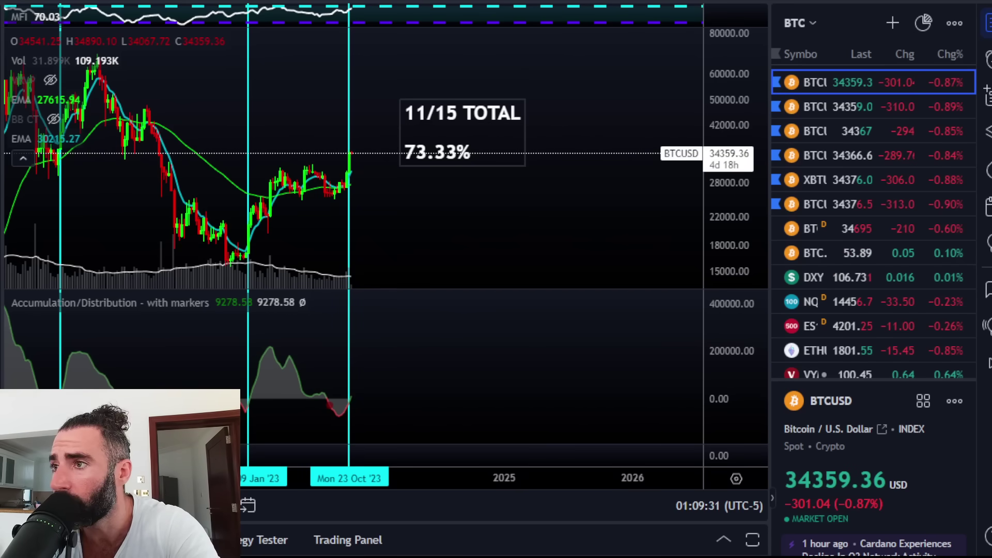
- Switch to the other BTCUSD monthly chart and examine its Jewel indicator in an enlarged pane
key(ctrl+Tab)
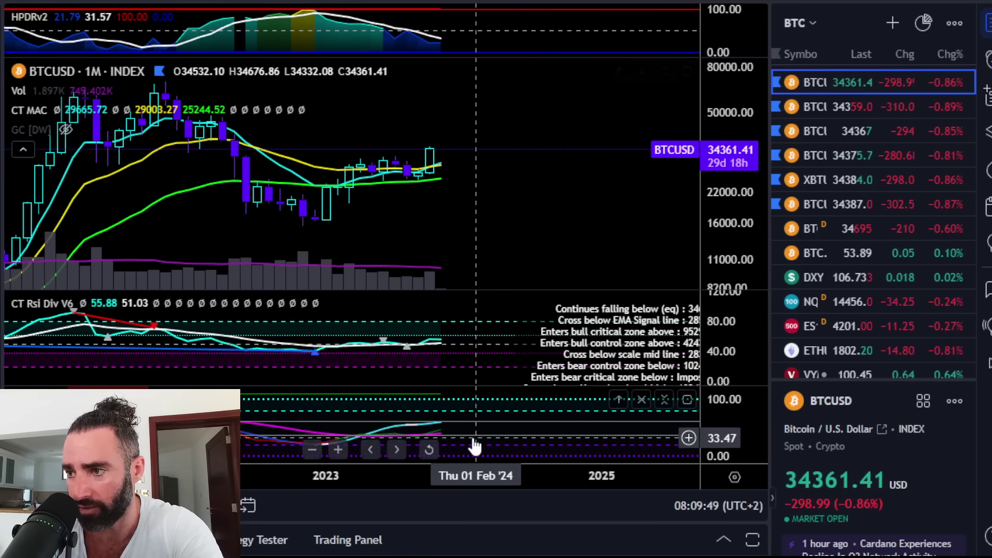
double_click(457, 424)
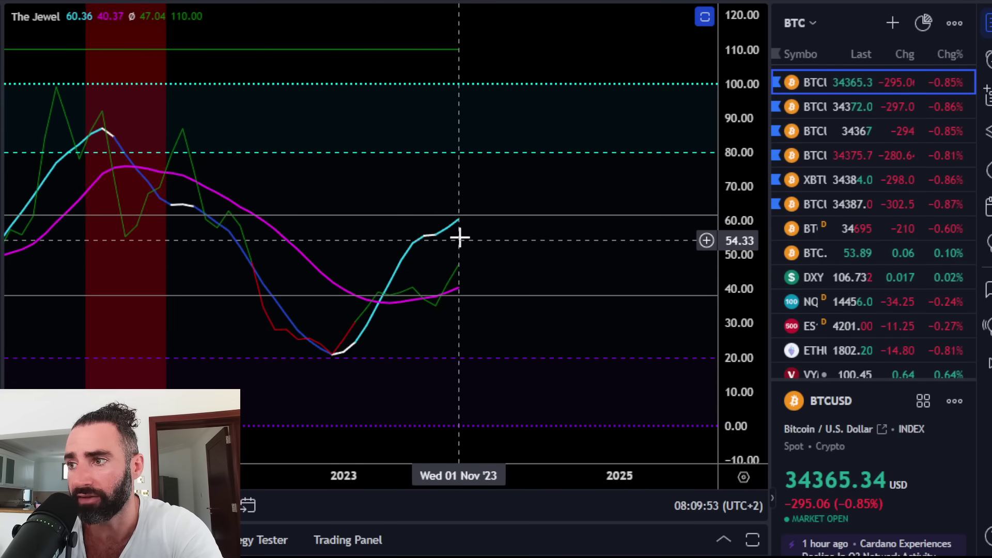
double_click(468, 171)
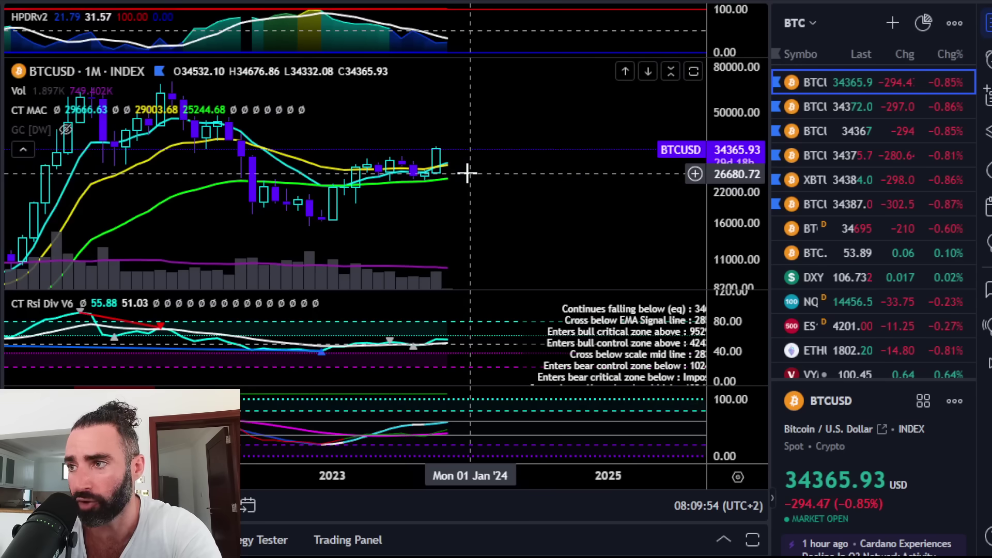
- Examine the monthly CT Rsi Div V6 line and its signal line in an enlarged pane, including its earlier history
double_click(442, 297)
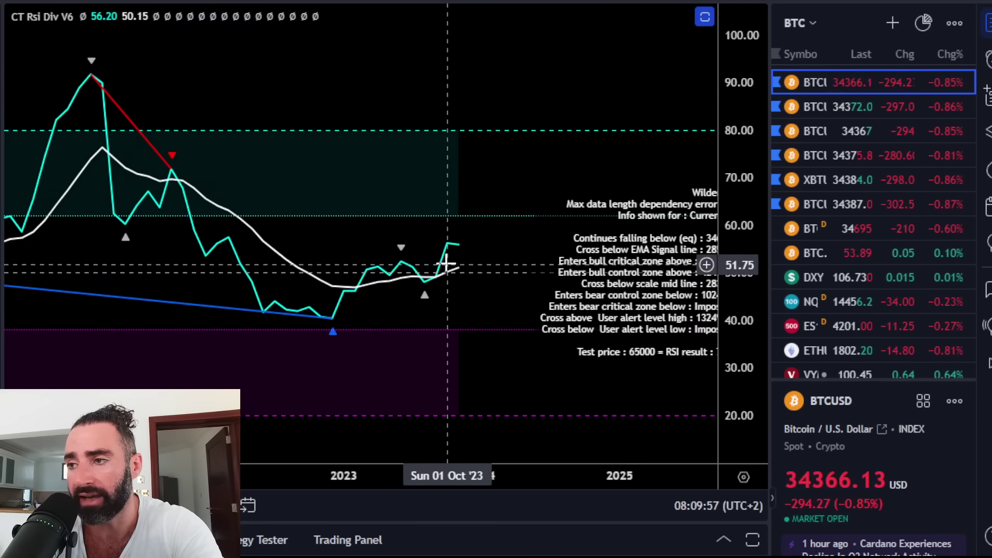
scroll(450, 264, down, 2)
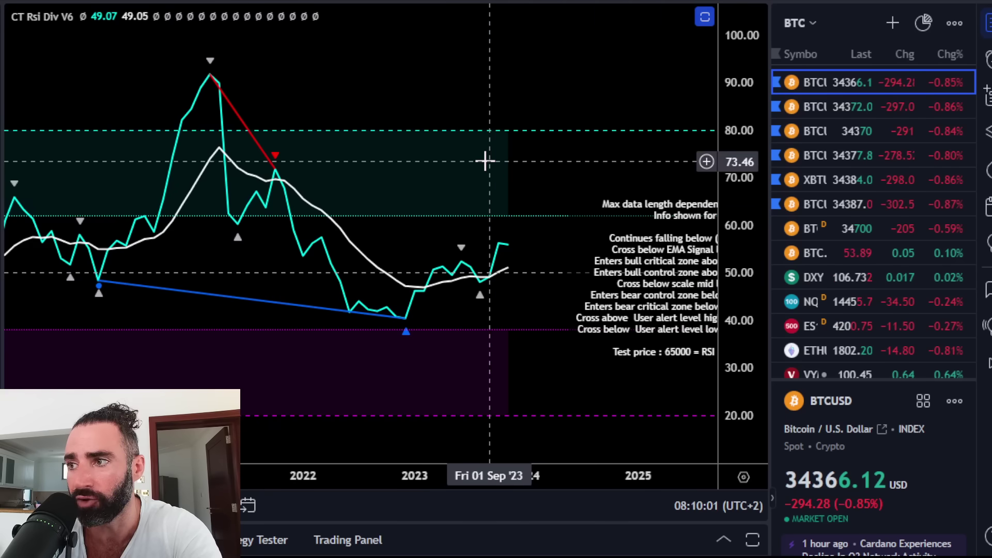
double_click(483, 89)
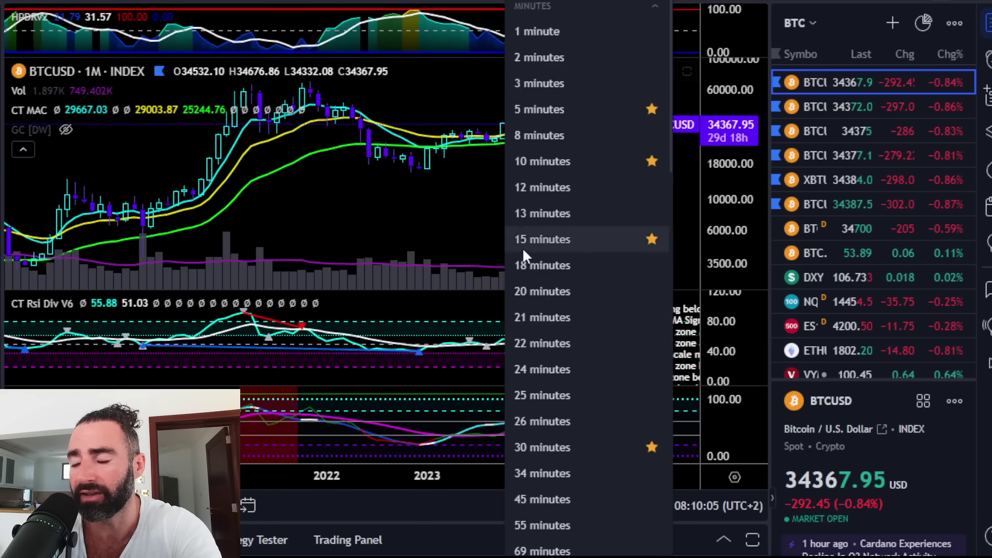
- Set the BTCUSD chart to the two-month timeframe and inspect the CT Rsi Div V6 indicator in an enlarged pane
scroll(558, 266, down, 10)
click(562, 276)
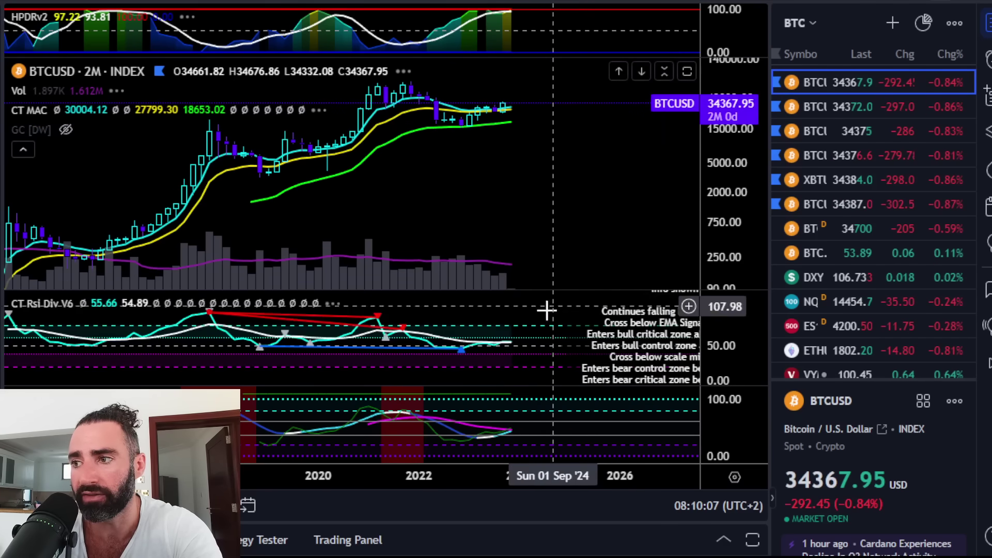
double_click(519, 314)
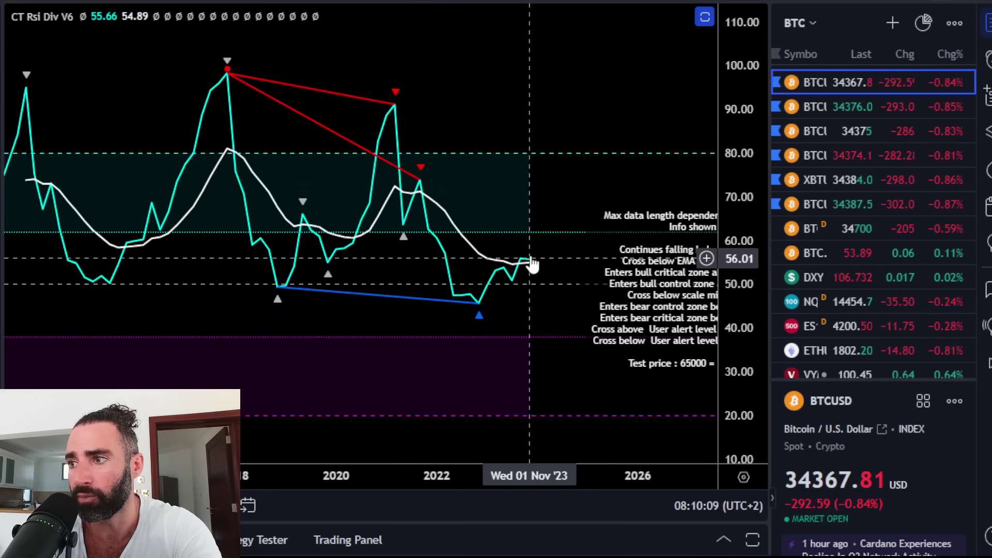
double_click(536, 107)
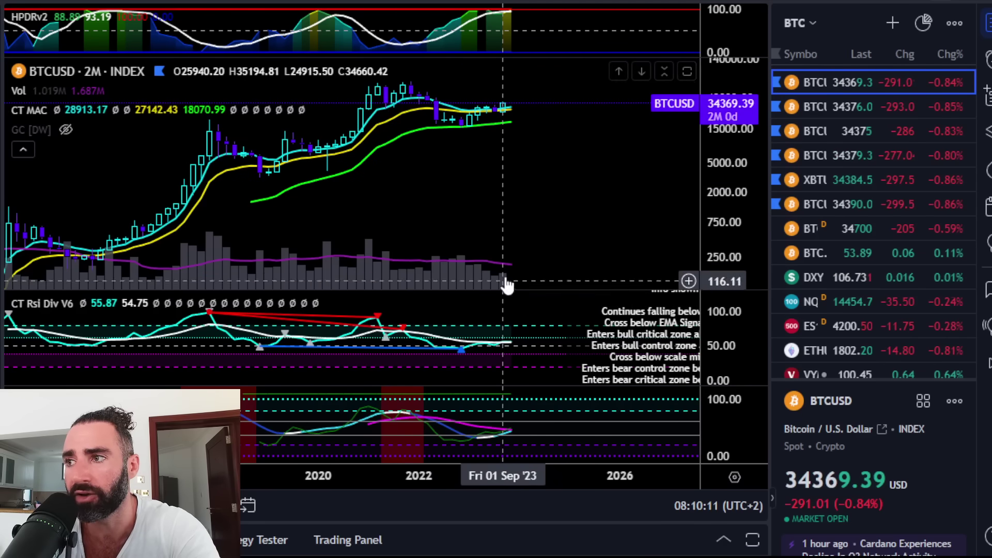
- Examine the two-month BTCUSD candles from early 2022 to late 2023 against the moving averages
scroll(516, 200, up, 5)
scroll(468, 153, up, 5)
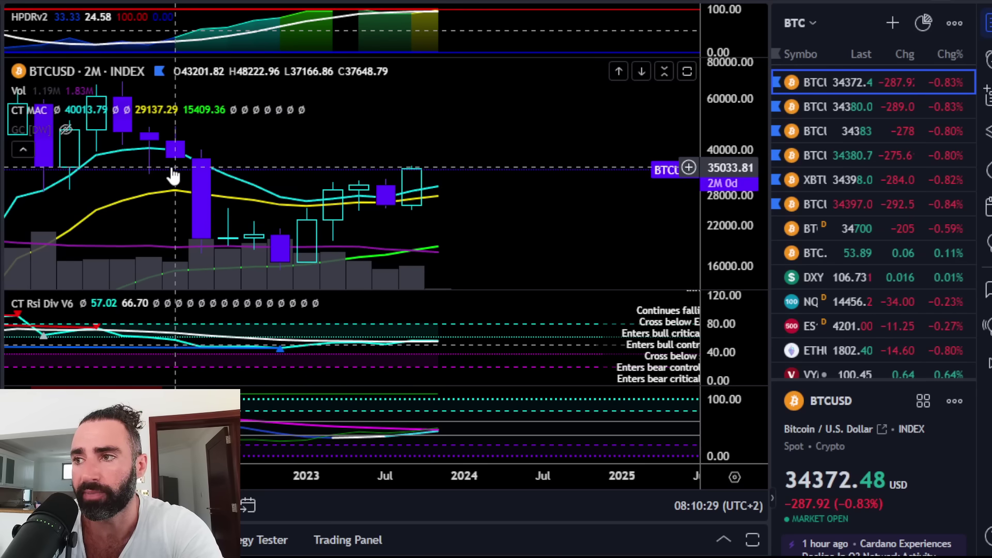
scroll(237, 150, down, 1)
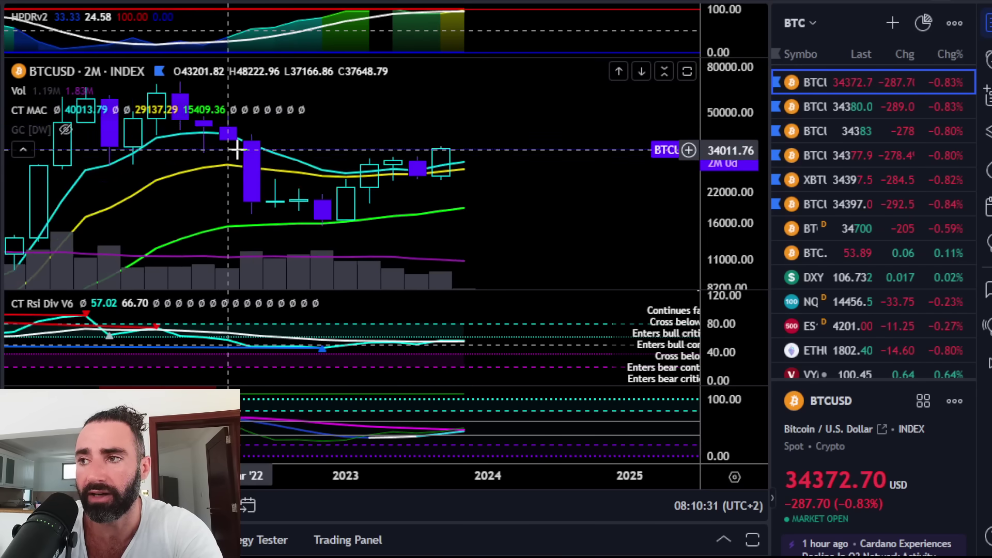
scroll(237, 150, down, 2)
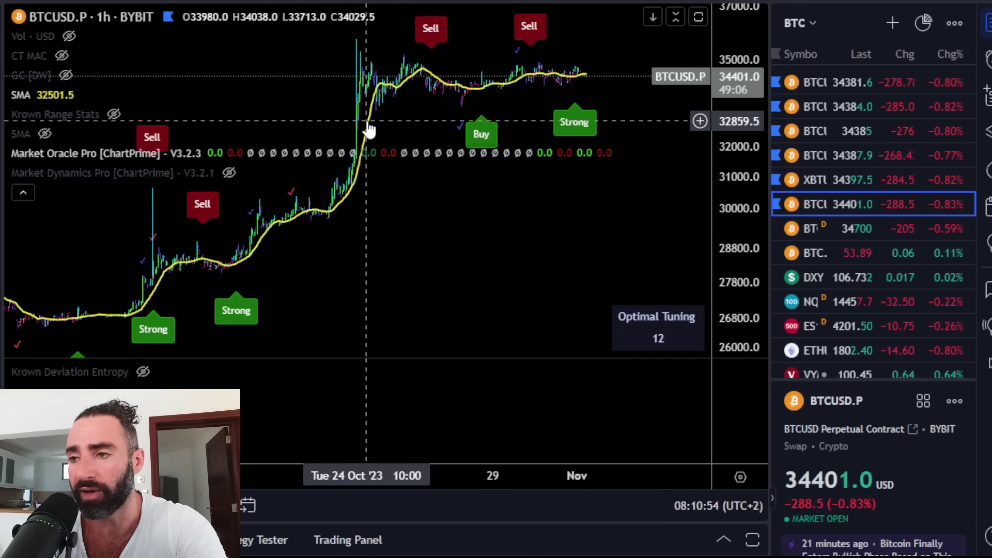
- Examine the Market Oracle Pro buy and sell signals across October 2023 on the one-hour BTCUSD.P chart
scroll(372, 198, down, 2)
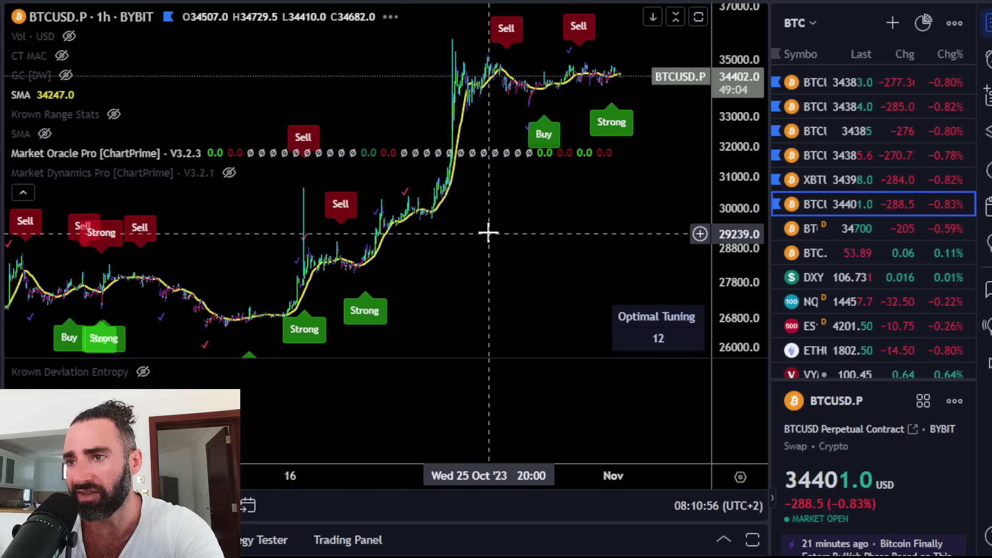
drag(757, 192, 757, 204)
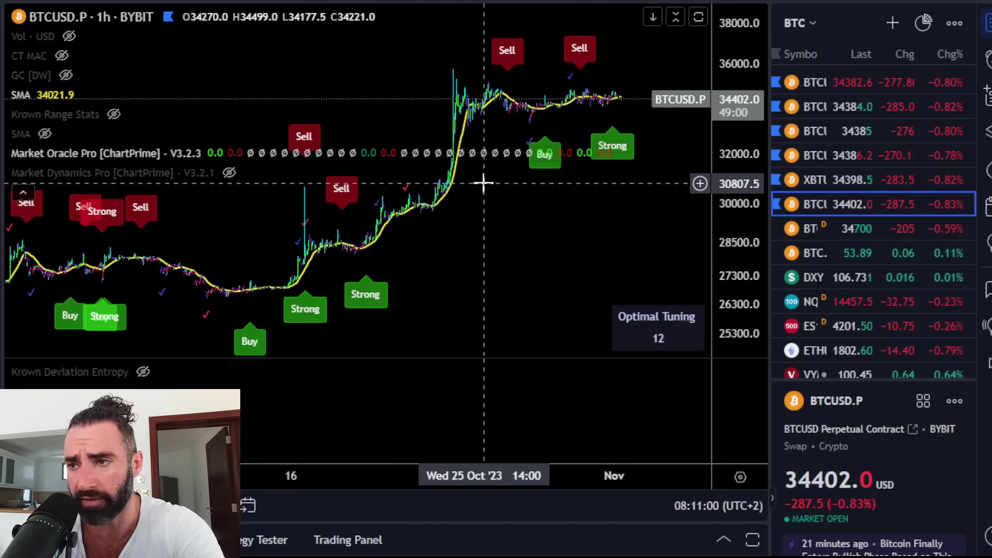
drag(261, 204, 373, 188)
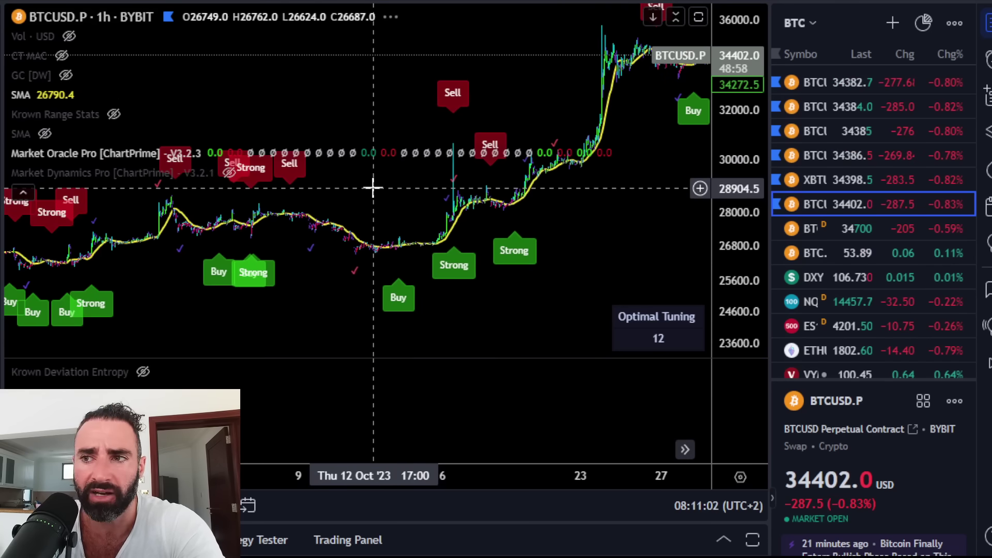
- Examine the Market Oracle Pro buy and sell signals from mid-October to early November 2023 on the one-hour BTCUSD.P chart
scroll(320, 238, down, 1)
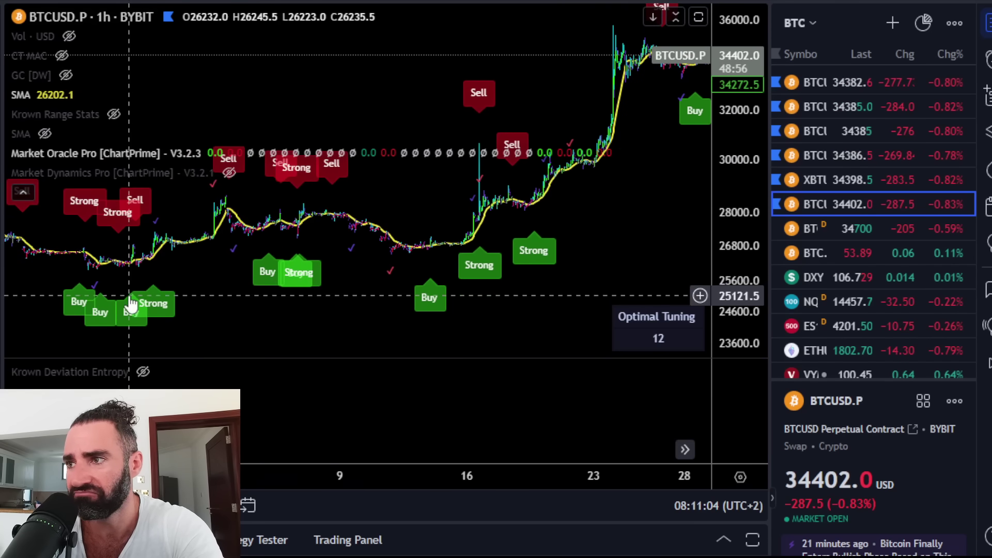
drag(584, 207, 398, 246)
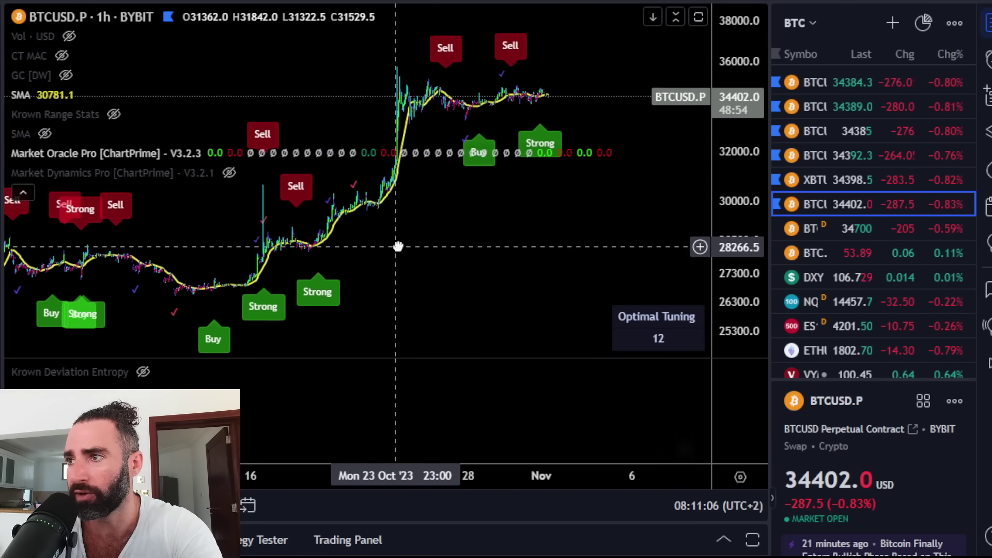
scroll(443, 224, up, 3)
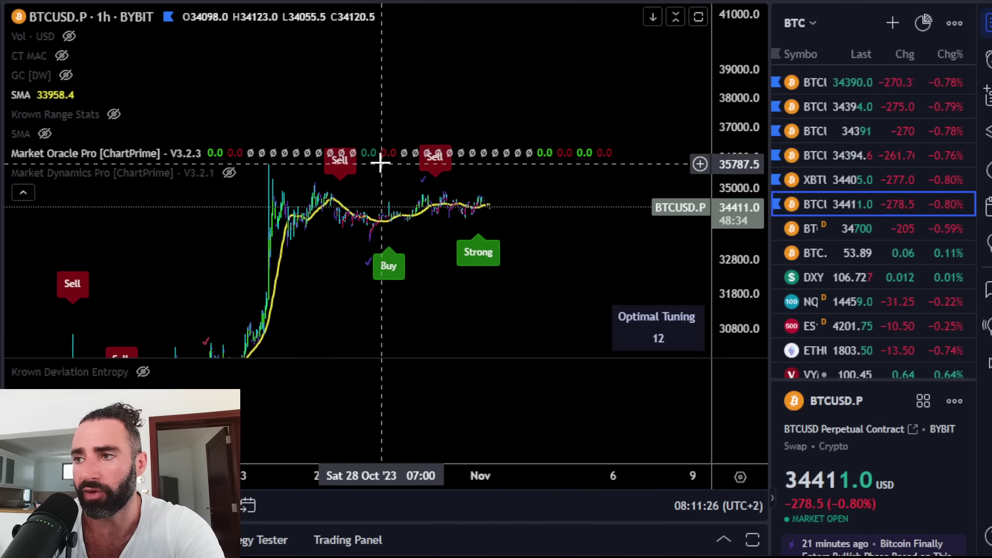
scroll(388, 159, left, 2)
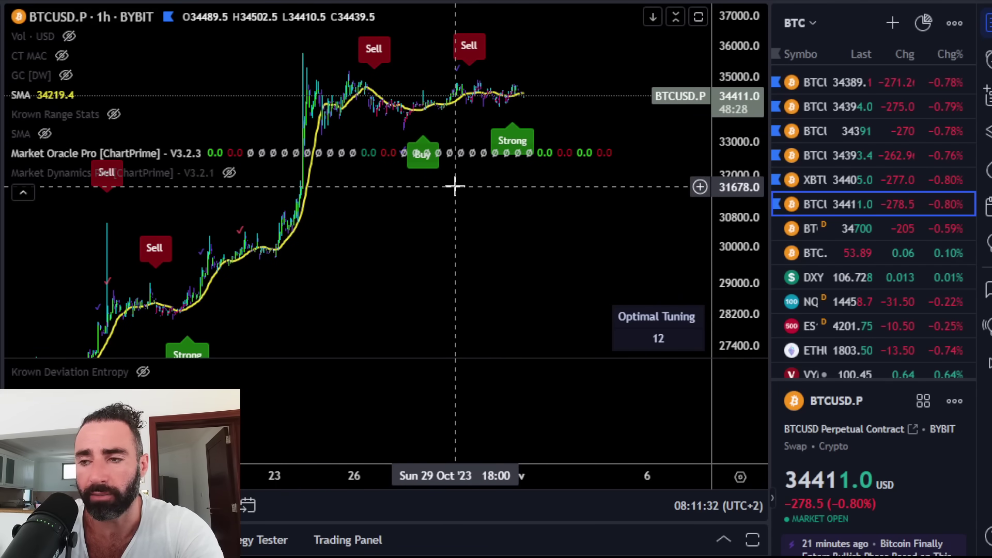
scroll(405, 279, left, 5)
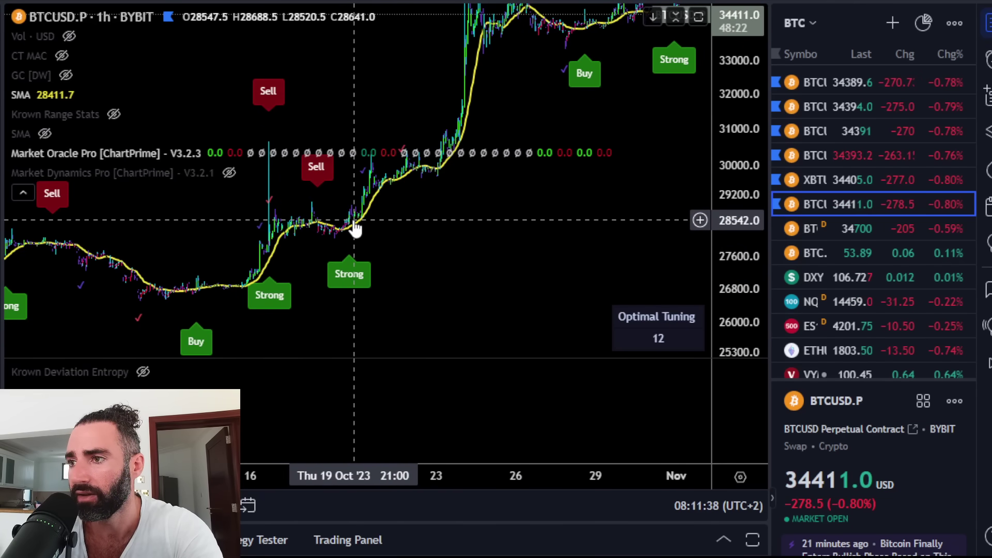
drag(470, 212, 481, 324)
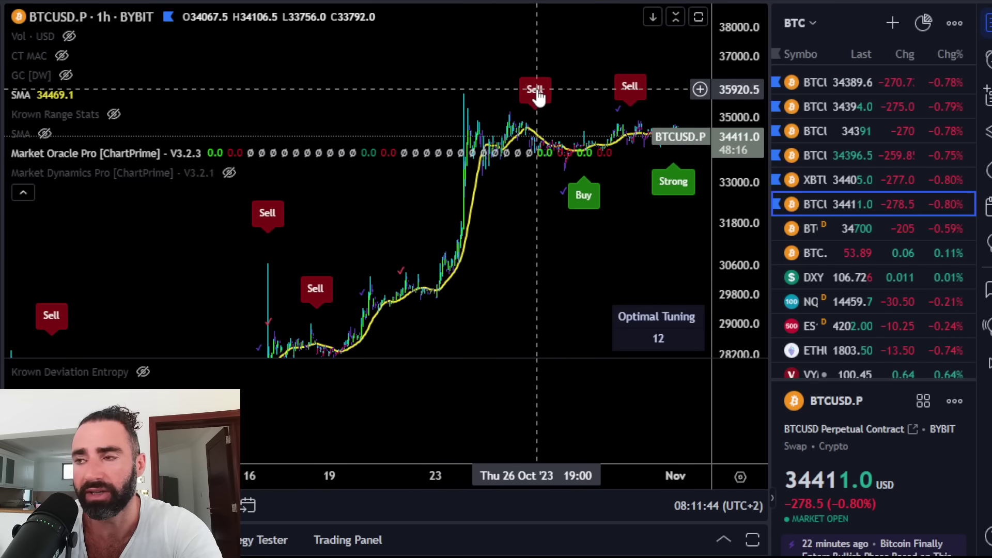
drag(396, 284, 476, 212)
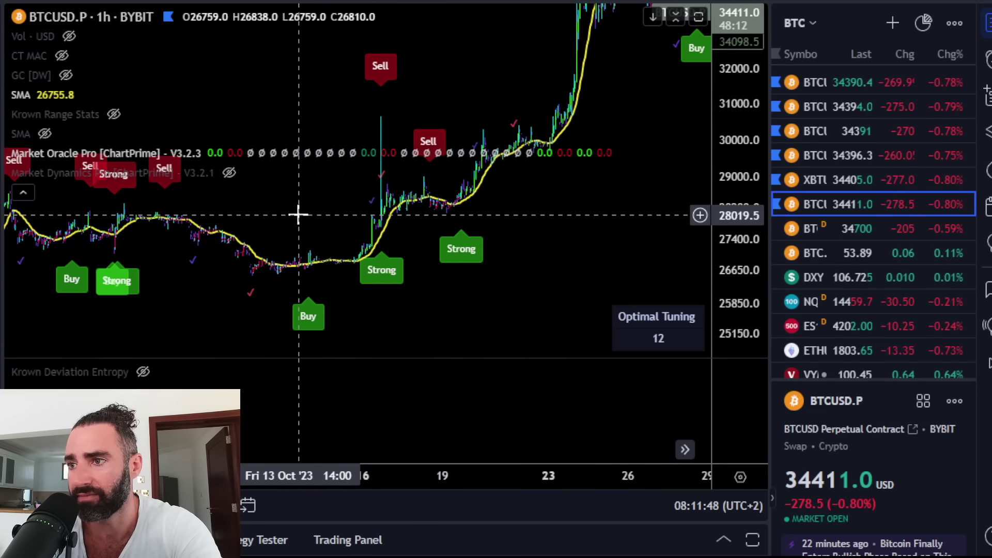
- Review the earlier Market Oracle Pro signals back to late September 2023, and return to the latest one-hour candles
drag(299, 215, 415, 204)
drag(348, 239, 416, 232)
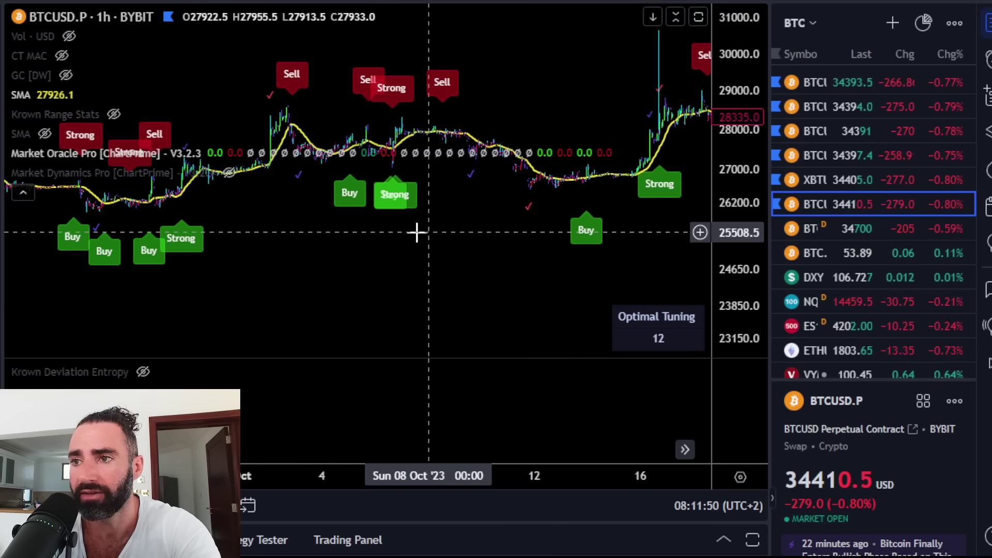
drag(295, 231, 405, 237)
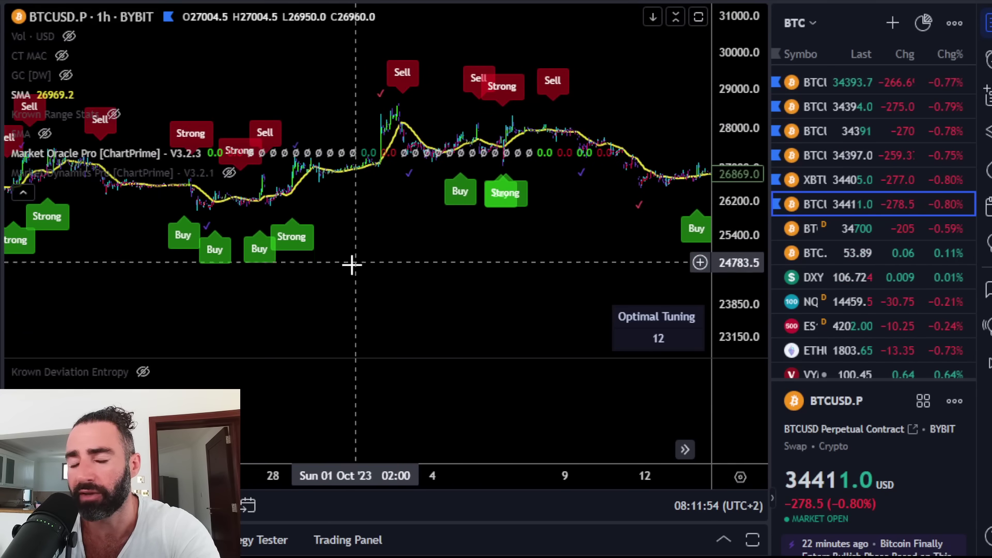
drag(174, 259, 310, 238)
mouse_move(245, 273)
mouse_down()
mouse_move(464, 246)
mouse_move(147, 242)
mouse_up()
drag(510, 239, 150, 299)
mouse_move(558, 266)
mouse_down()
mouse_move(437, 267)
mouse_move(491, 145)
mouse_move(408, 286)
mouse_up()
drag(445, 239, 458, 255)
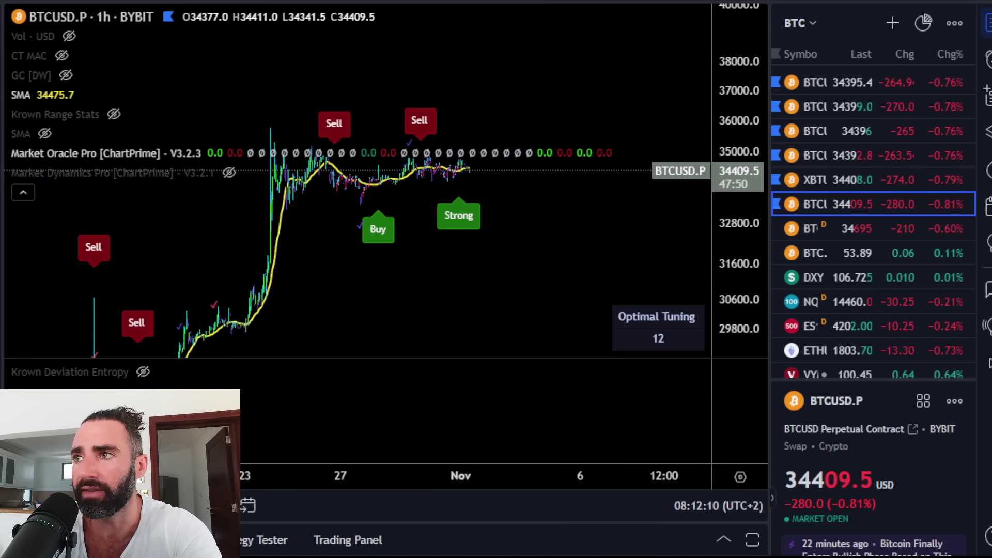
- Switch to the daily BTCUSD.P chart with HPDR Bands and examine the circled late-October candles in an enlarged pane
key(ctrl+Tab)
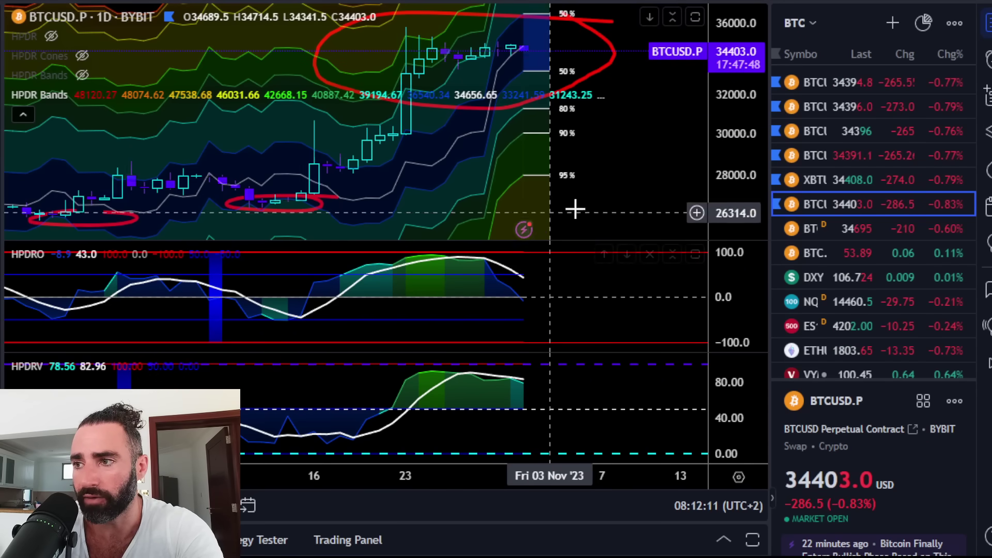
double_click(616, 160)
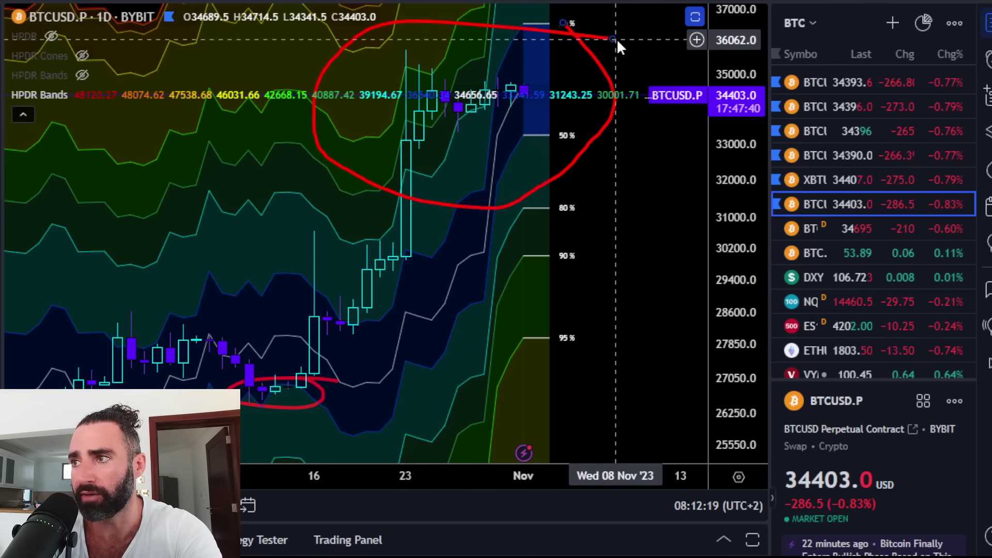
drag(618, 42, 606, 109)
scroll(616, 228, right, 3)
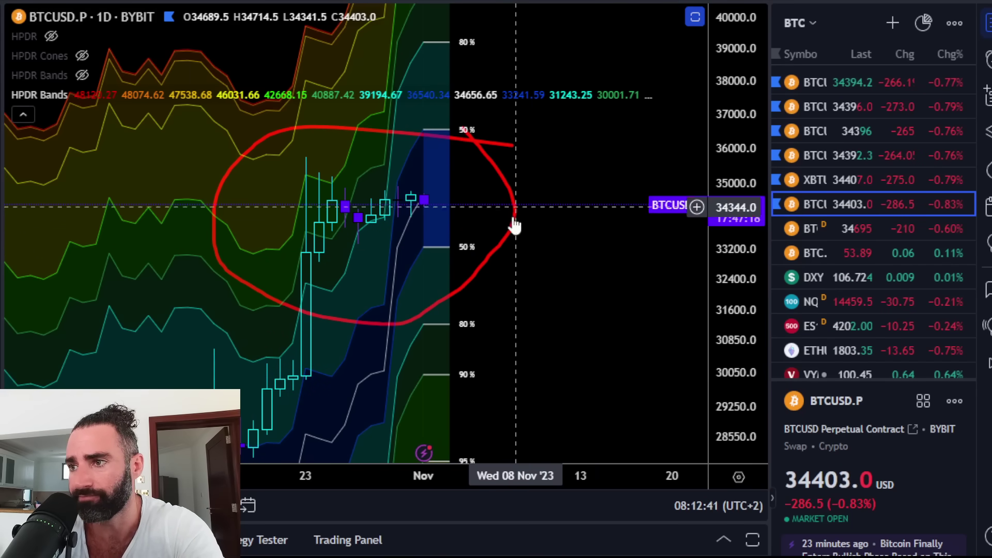
drag(543, 271, 565, 226)
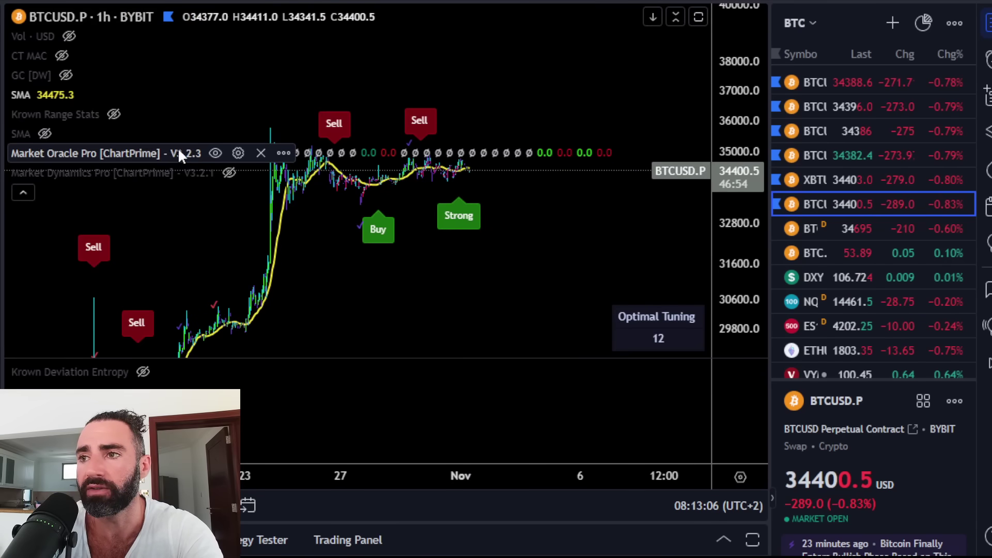
- On the one-hour chart, hide Market Oracle Pro, show Krown Range Stats and examine its weekday table beside the recent candles
click(213, 153)
click(107, 112)
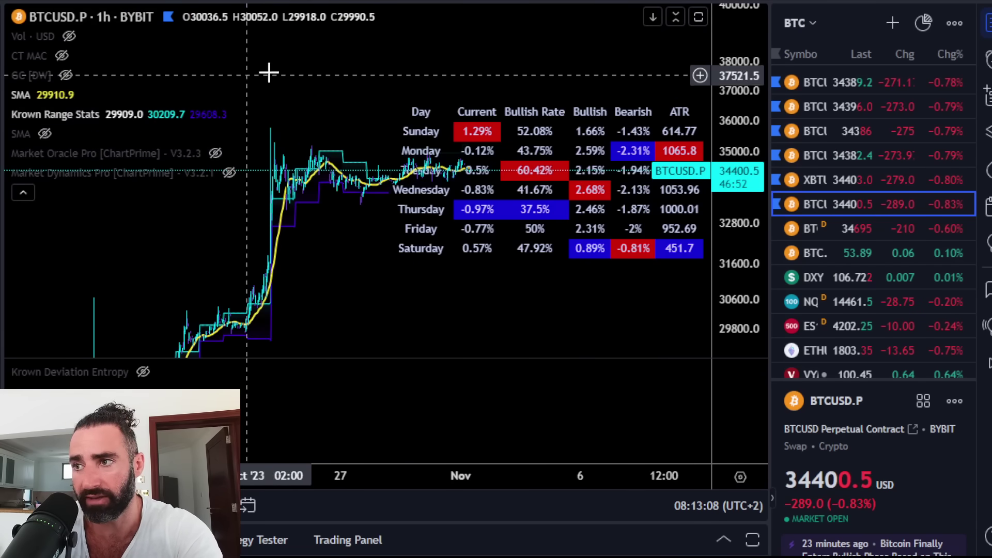
drag(350, 74, 256, 74)
drag(300, 55, 254, 49)
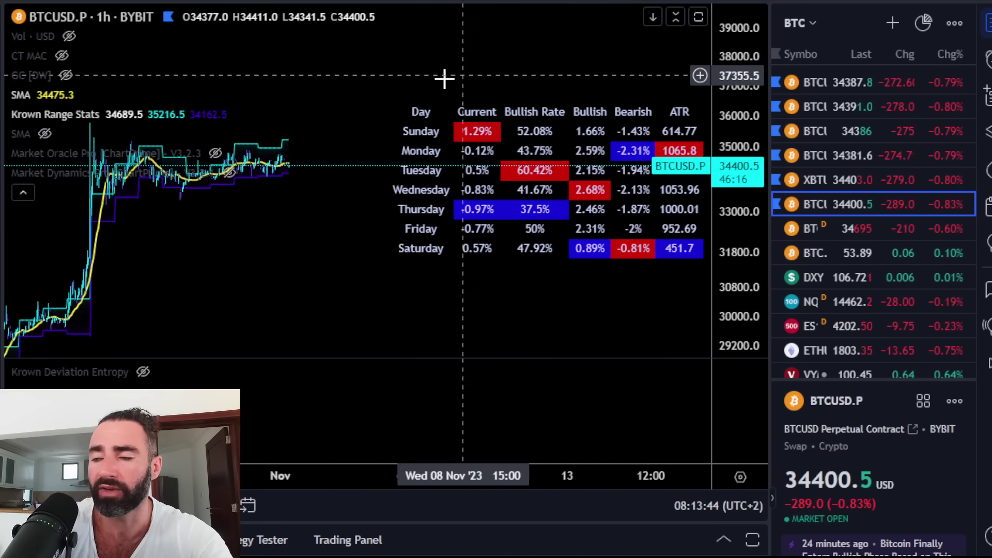
scroll(318, 84, down, 1)
scroll(269, 92, down, 2)
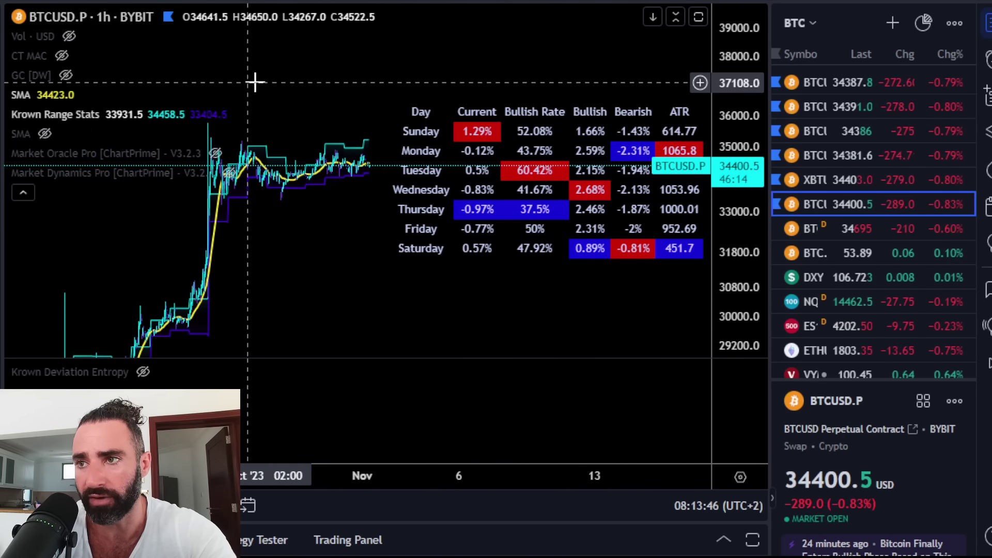
- Hide Krown Range Stats and show Market Dynamics Pro on the one-hour BTCUSD.P chart
mouse_move(72, 114)
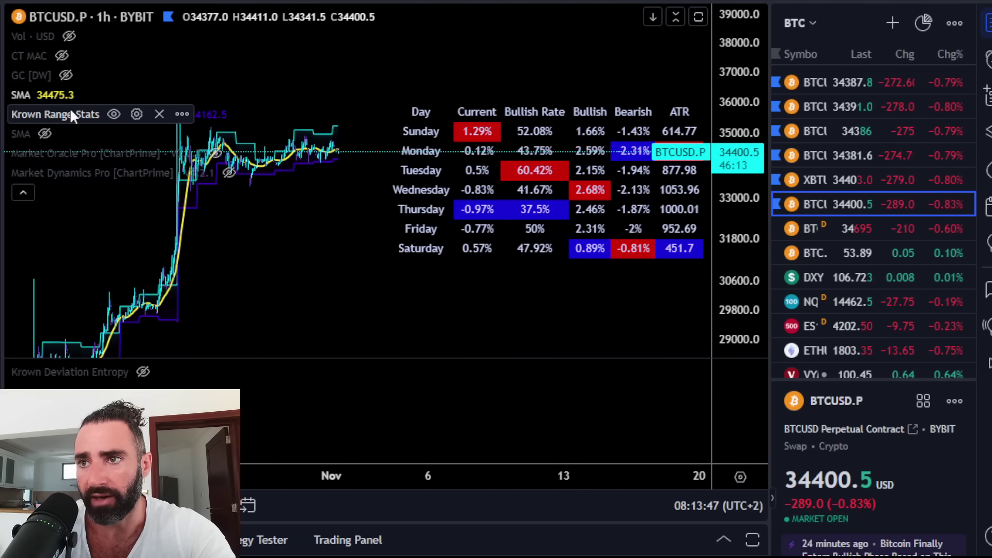
click(114, 115)
mouse_move(119, 178)
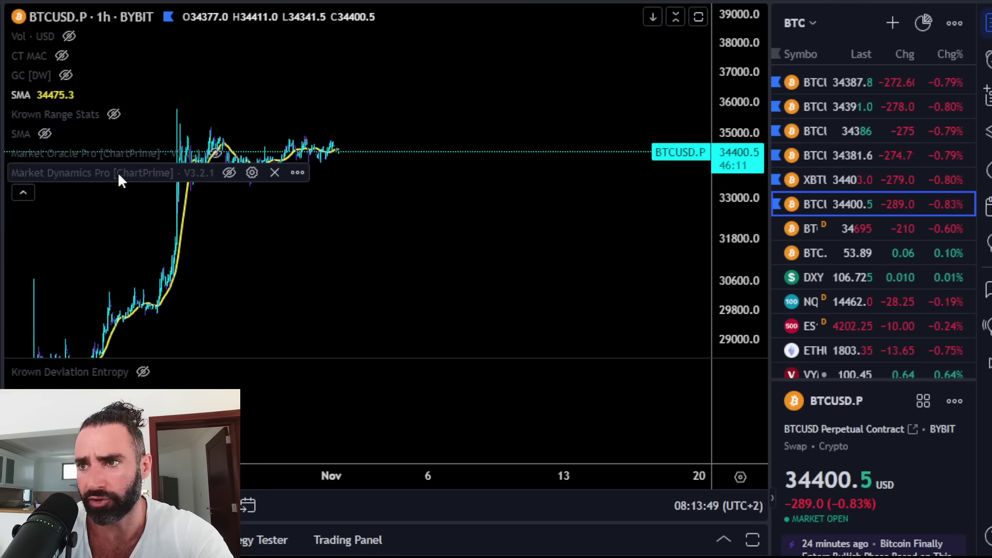
click(229, 172)
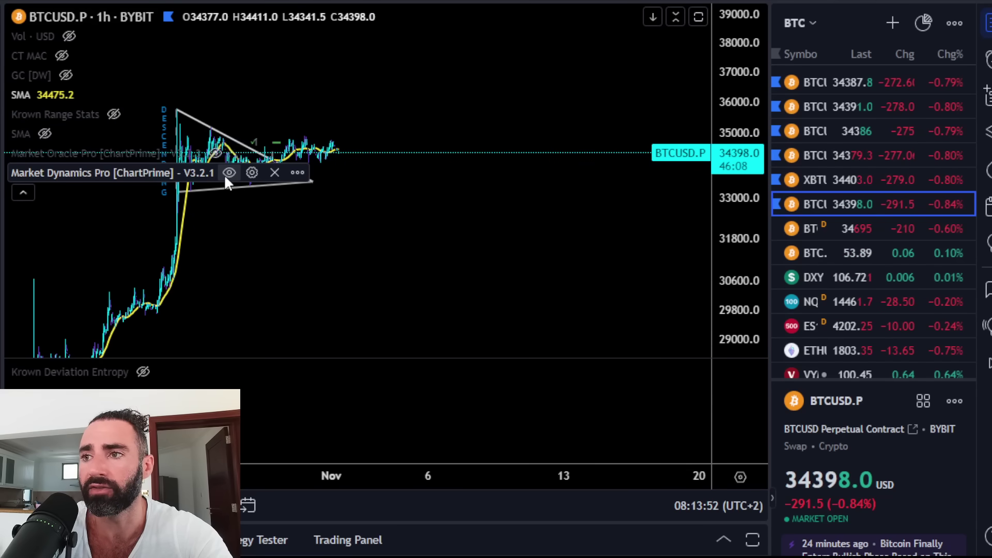
scroll(381, 95, left, 5)
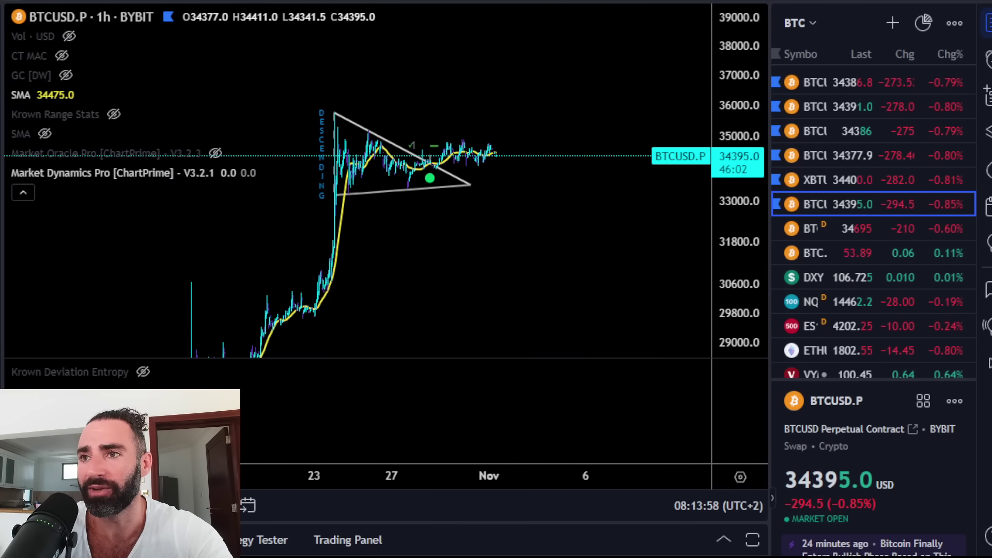
- Check the Market Dynamics Pro pattern on the four-hour timeframe and return to the one-hour timeframe
text(4h)
key(Return)
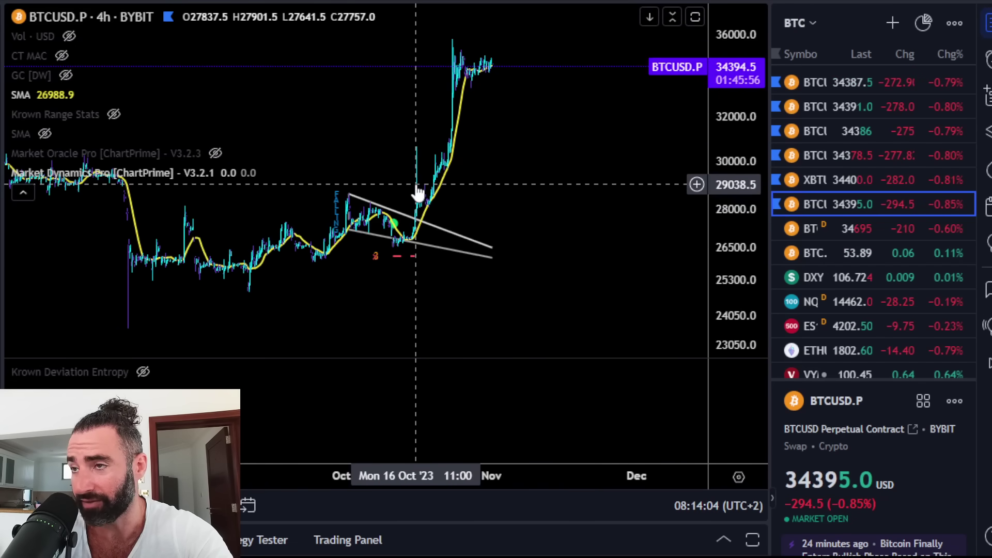
text(1h)
key(Return)
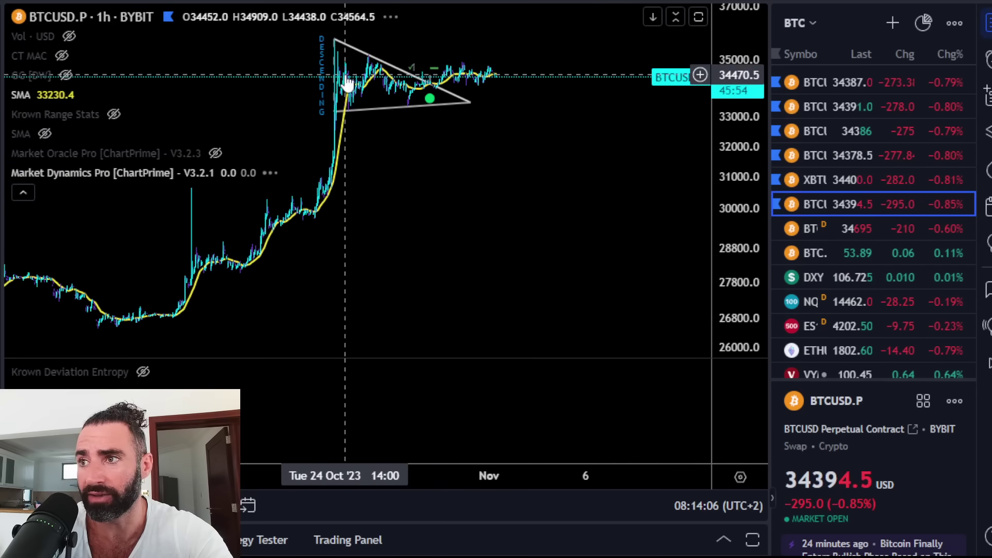
- Examine the descending pattern drawn over the late-October one-hour candles, and hide Market Dynamics Pro
scroll(348, 127, up, 2)
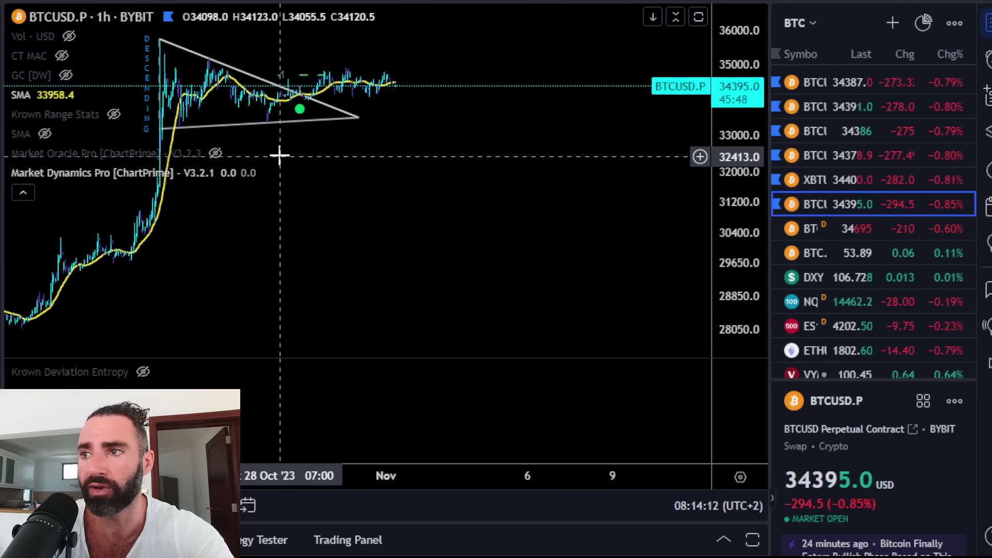
scroll(354, 168, left, 3)
scroll(441, 190, up, 2)
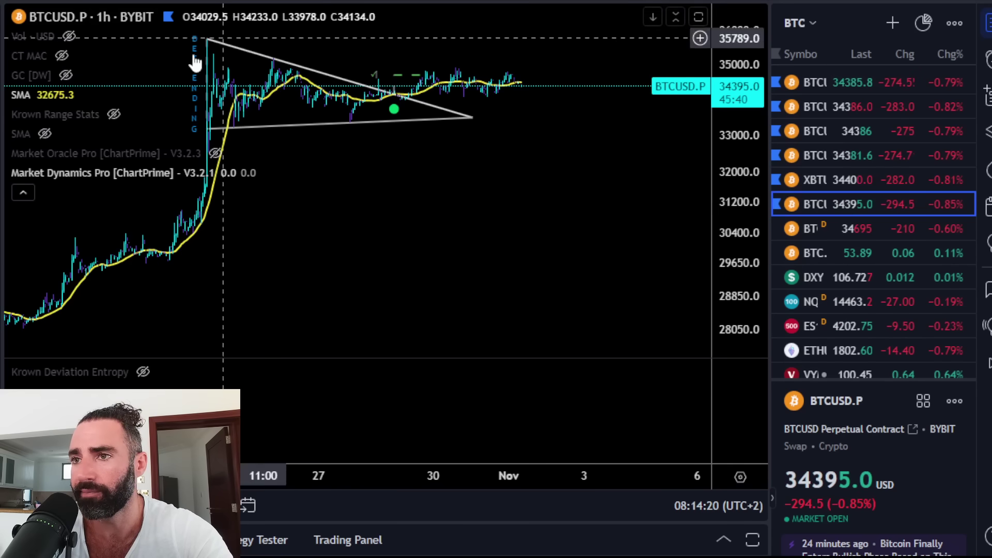
mouse_move(169, 177)
click(229, 173)
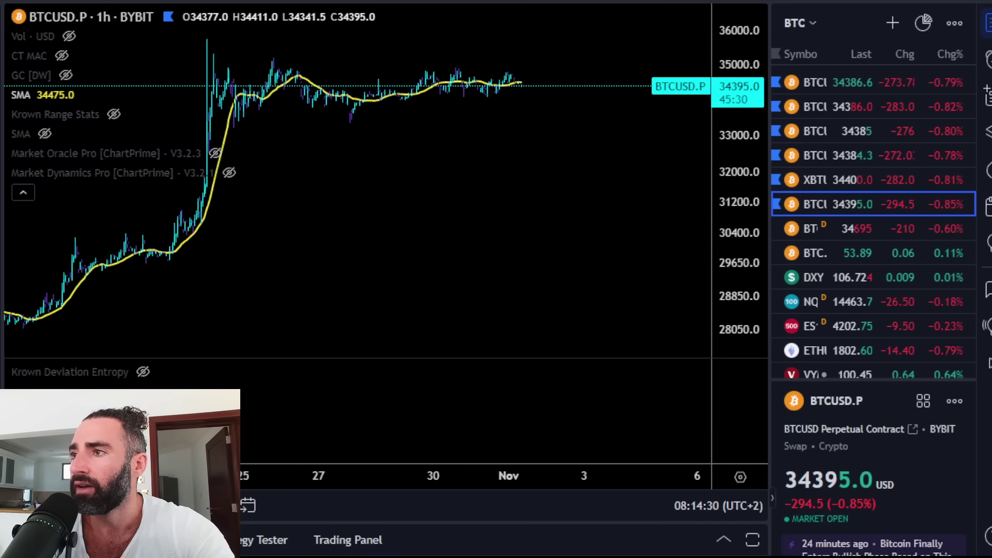
- Switch to the Bitcoin CME Futures chart and view it on the 5-day timeframe
key(ctrl+Tab)
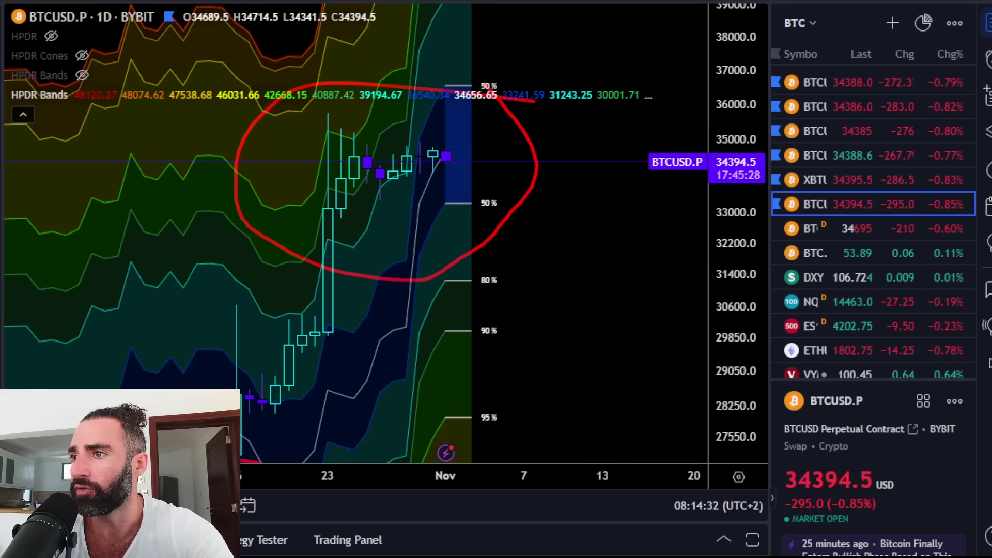
key(ctrl+Tab)
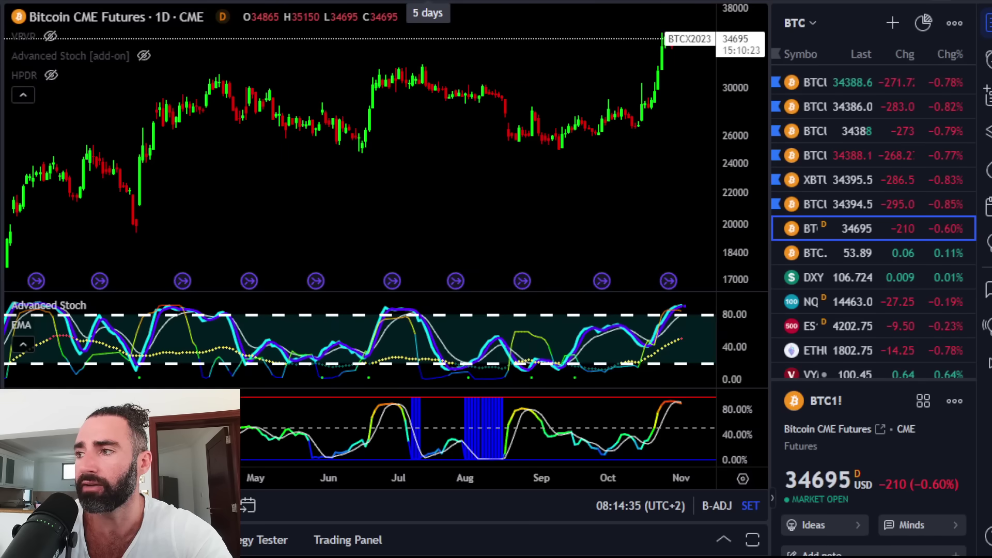
click(428, 2)
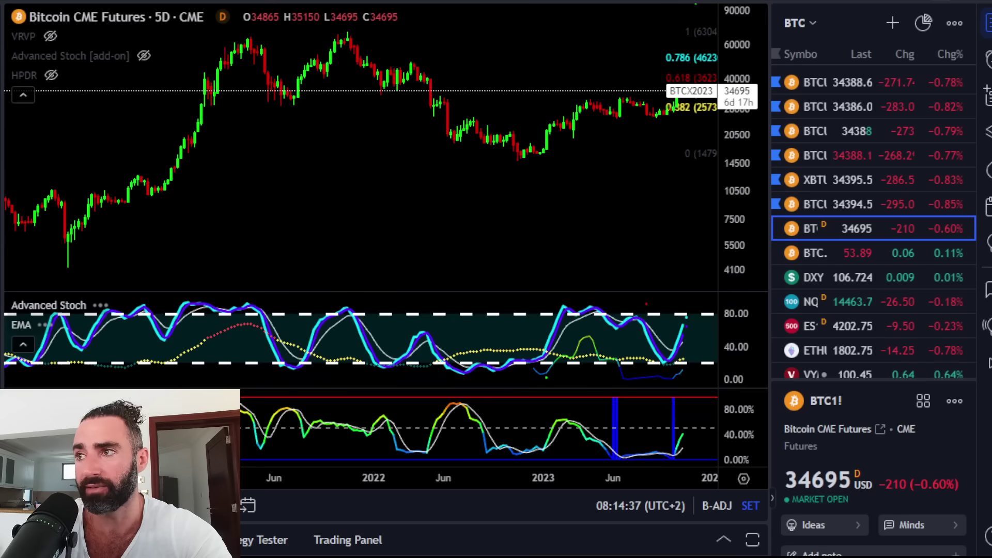
- Set the Bitcoin CME Futures chart to the 2-month timeframe and bring its latest candles into view
click(517, 2)
scroll(596, 127, down, 15)
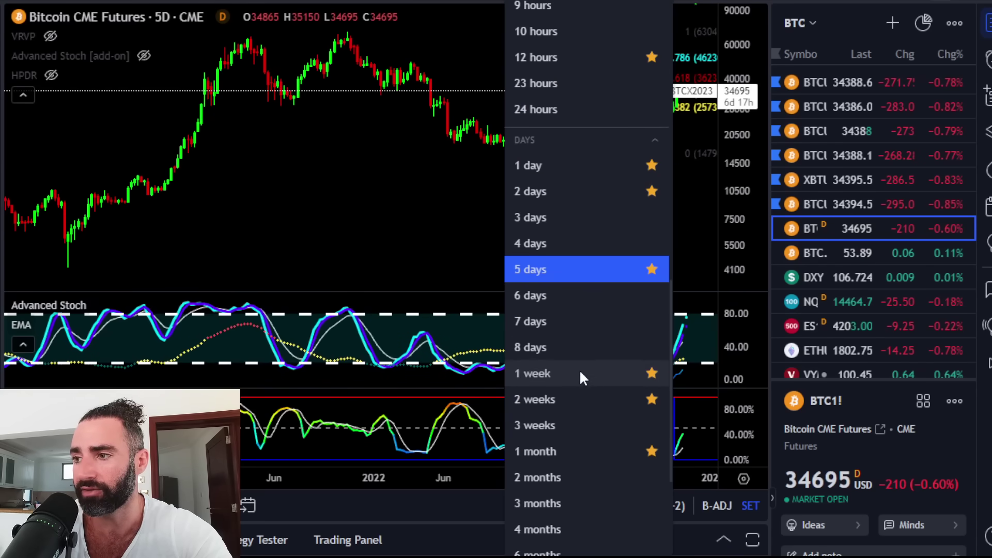
scroll(578, 370, down, 3)
click(572, 316)
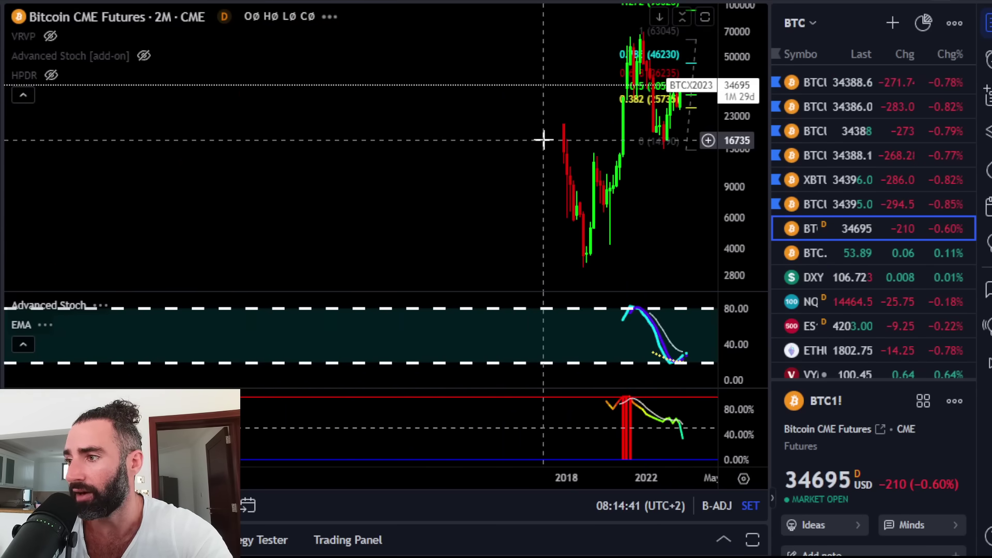
drag(639, 158, 422, 181)
- Load the BTCUSD index in the chart and examine the Advanced Stoch indicator and its past cycles in an enlarged pane
click(876, 91)
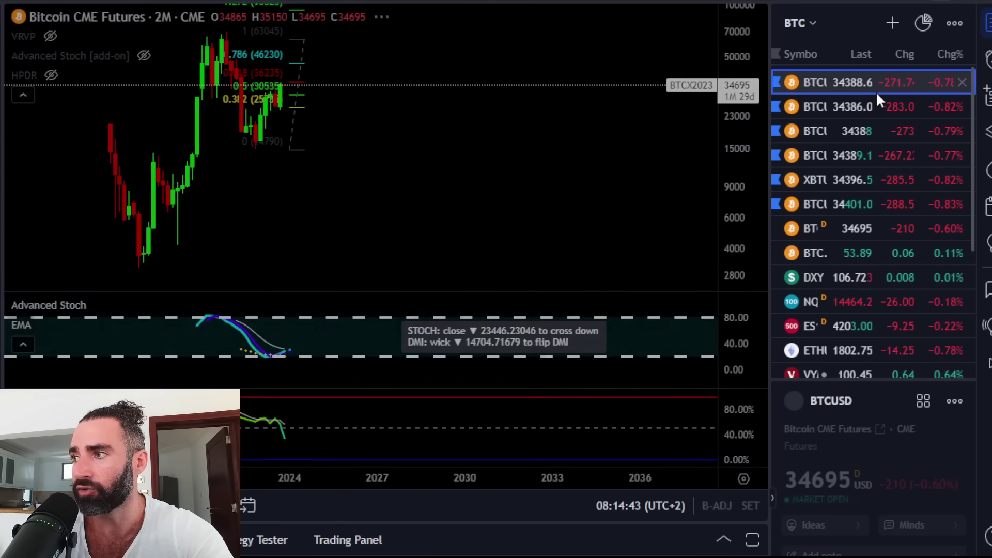
double_click(299, 335)
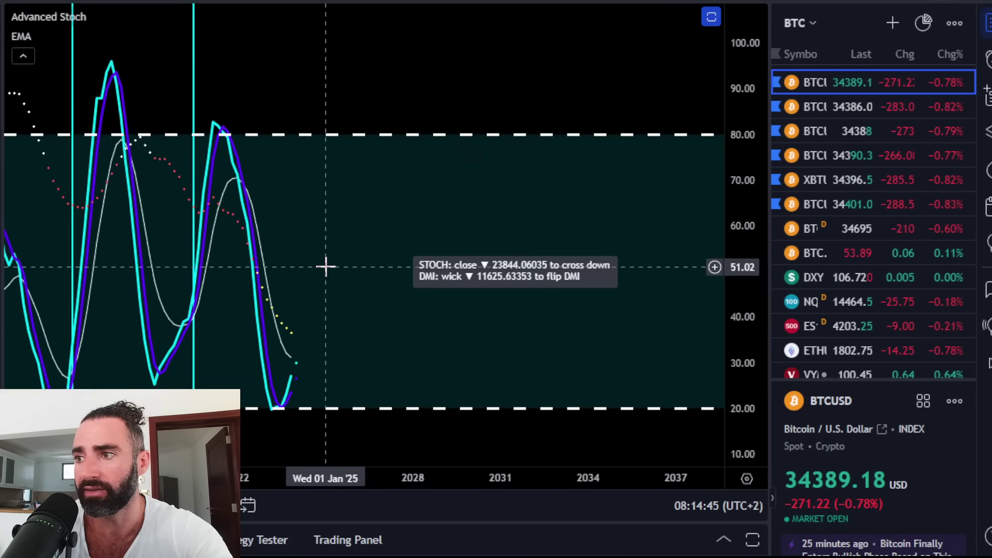
drag(321, 252, 423, 237)
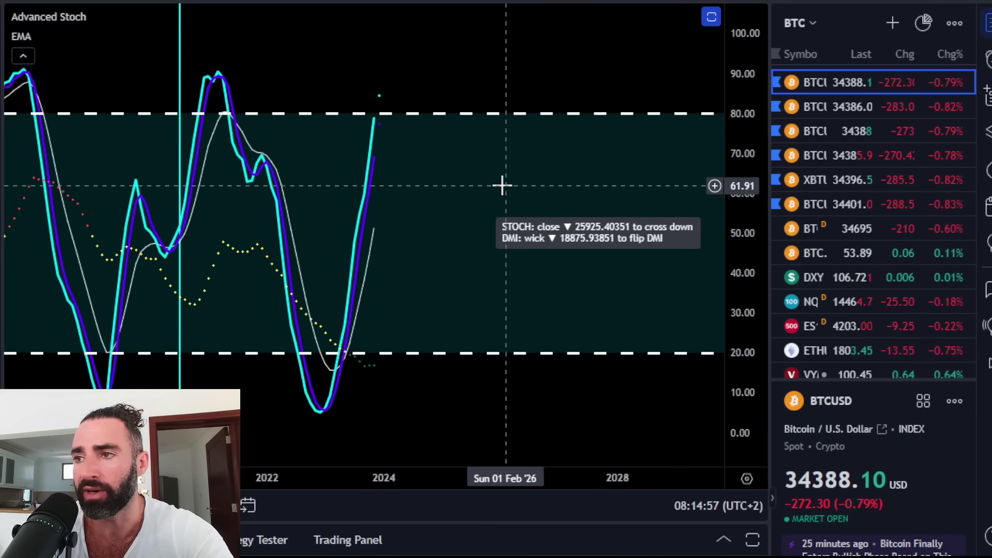
scroll(449, 189, down, 2)
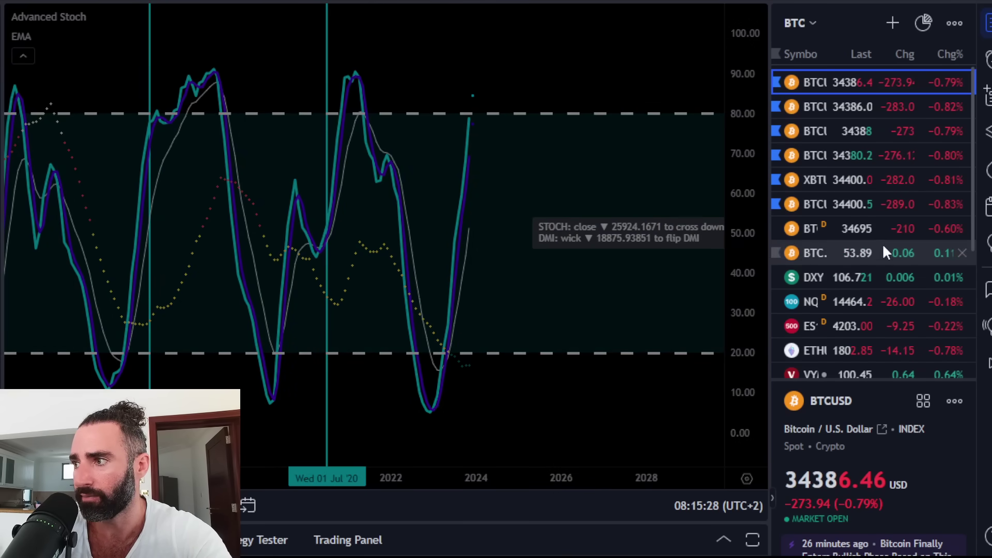
- Load the Bitcoin CME Futures chart and draw a descending trend line across the 2023 Advanced Stoch peaks, from about 88 to 59
click(885, 227)
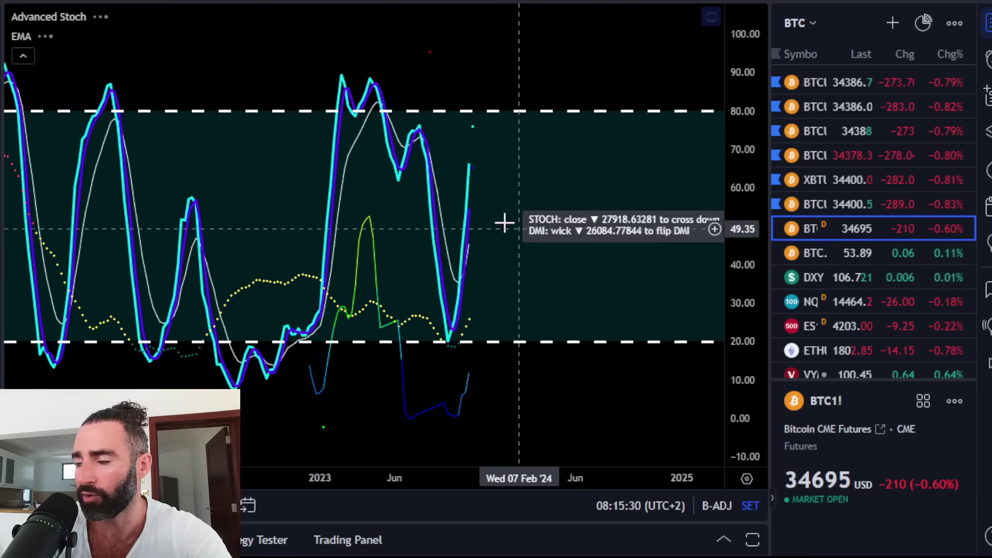
drag(574, 166, 414, 186)
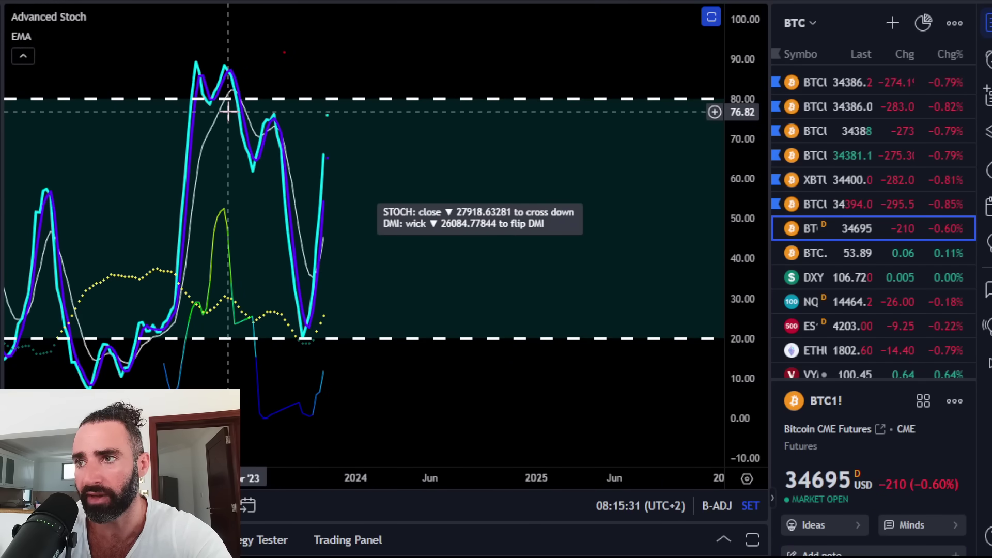
click(226, 67)
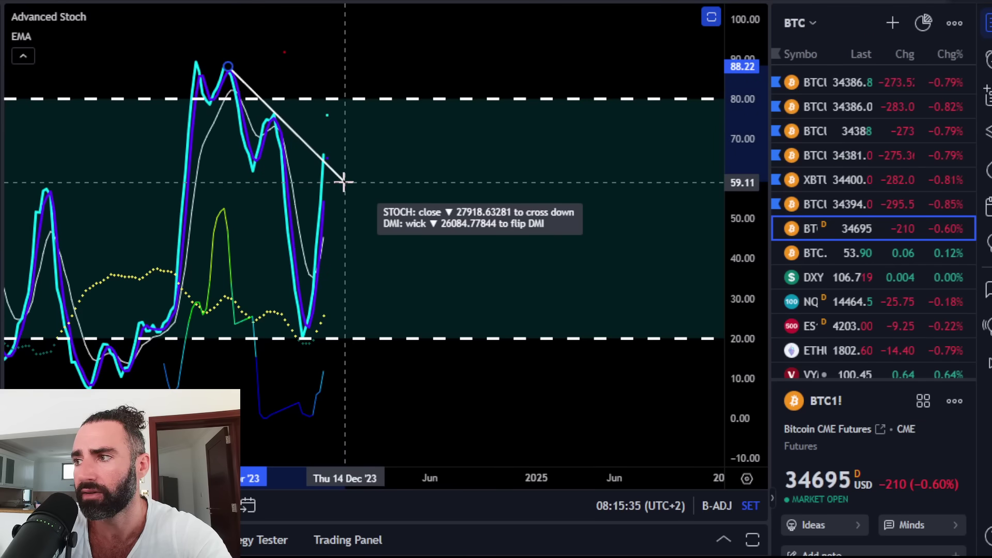
click(343, 181)
double_click(446, 145)
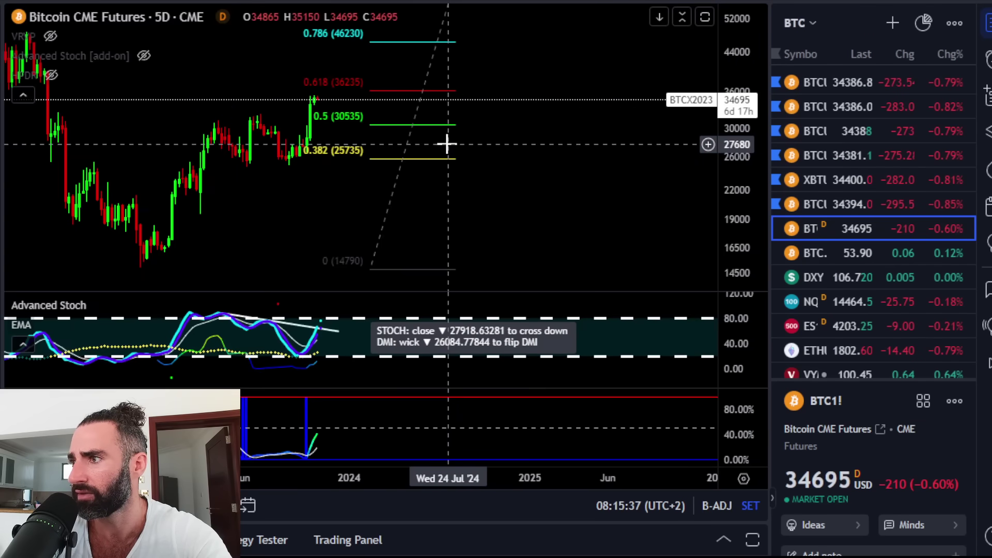
- Enlarge the Advanced Stoch pane and examine its cycles on successively shorter timeframes down to one hour
double_click(333, 337)
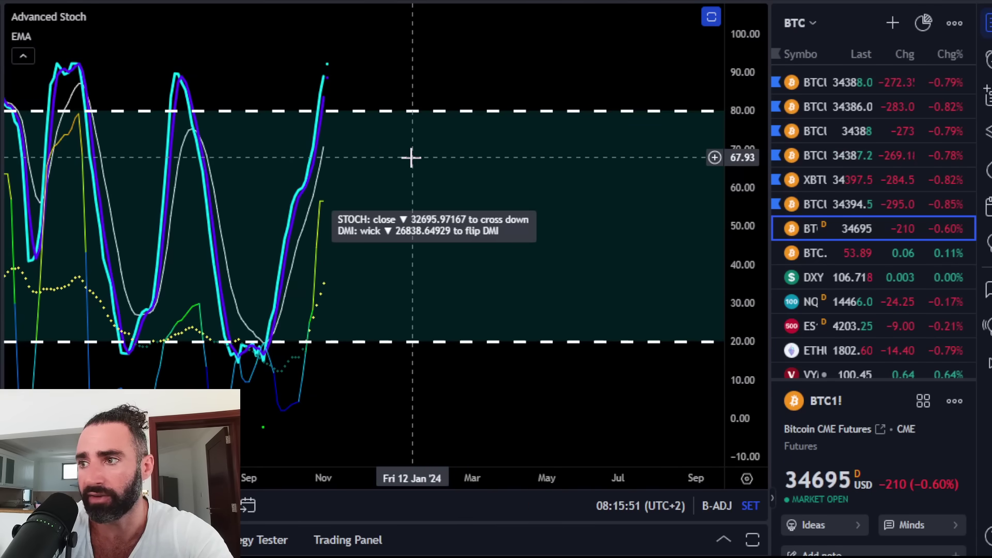
drag(411, 158, 482, 155)
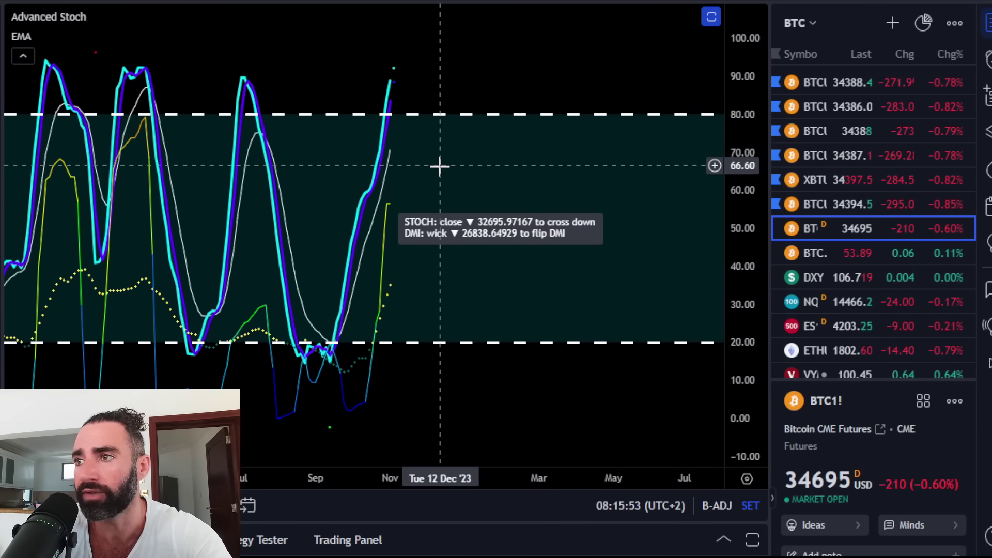
scroll(439, 164, down, 3)
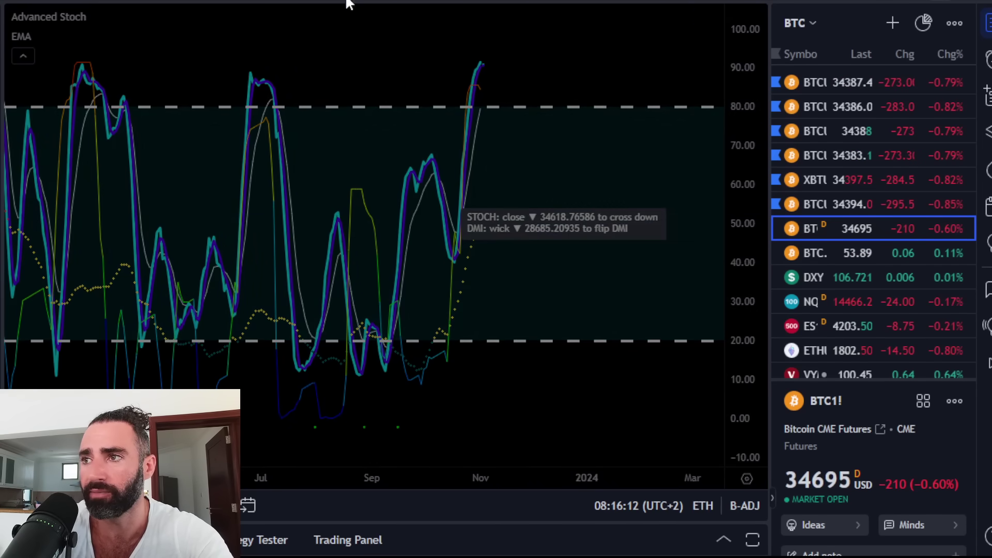
click(321, 2)
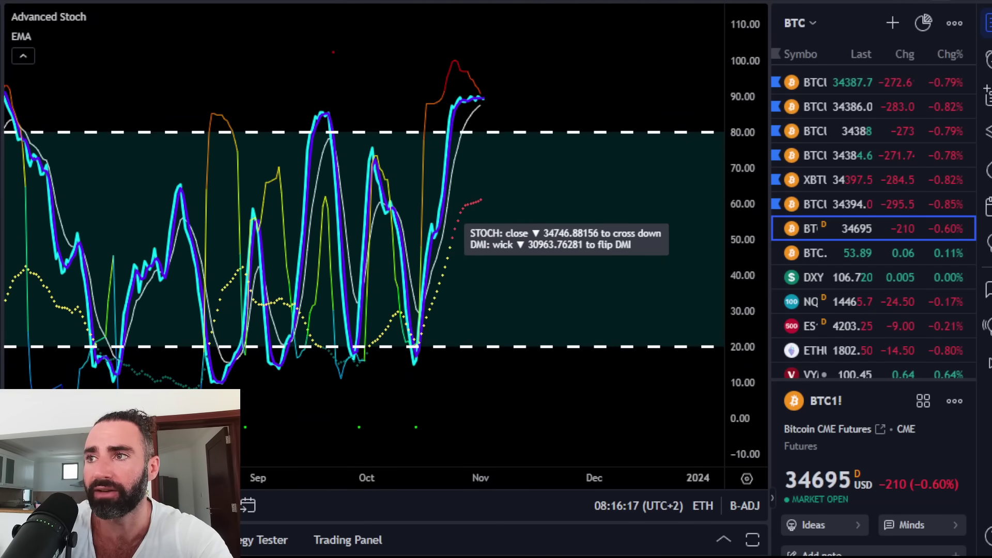
click(419, 3)
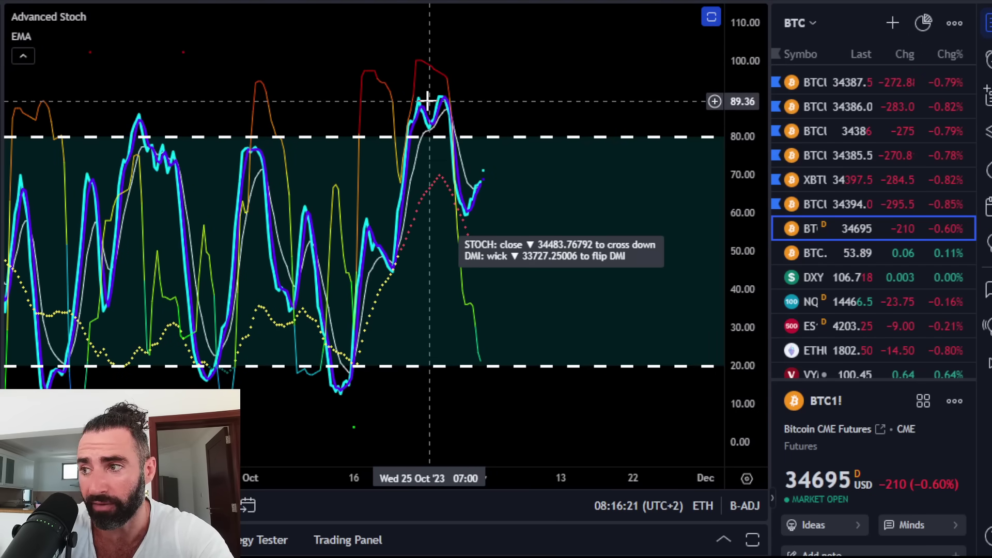
click(315, 2)
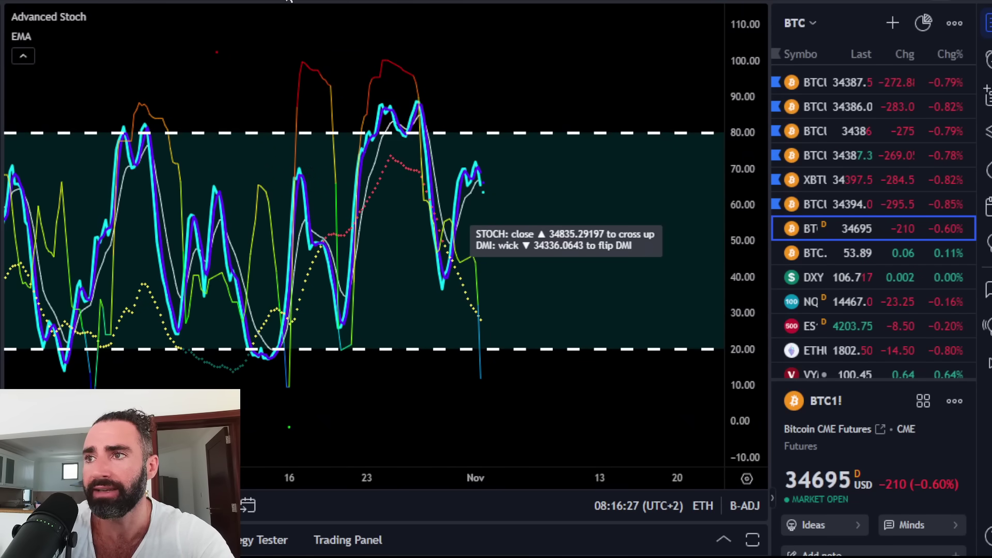
click(315, 3)
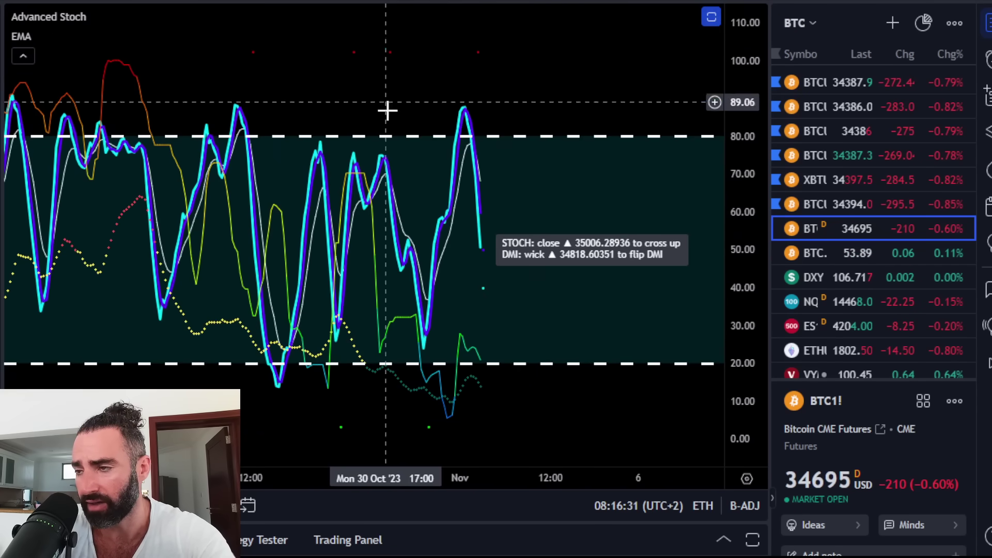
- Restore the full chart layout to examine the latest one-hour candles, and switch to the BTCUSD chart with the Accumulation/Distribution indicator
double_click(444, 145)
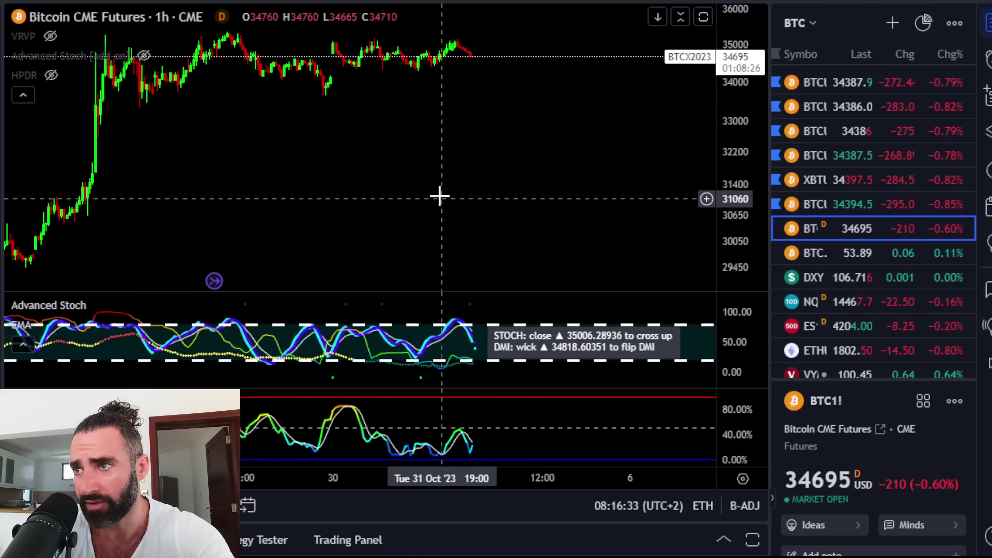
scroll(419, 168, up, 3)
scroll(399, 179, down, 3)
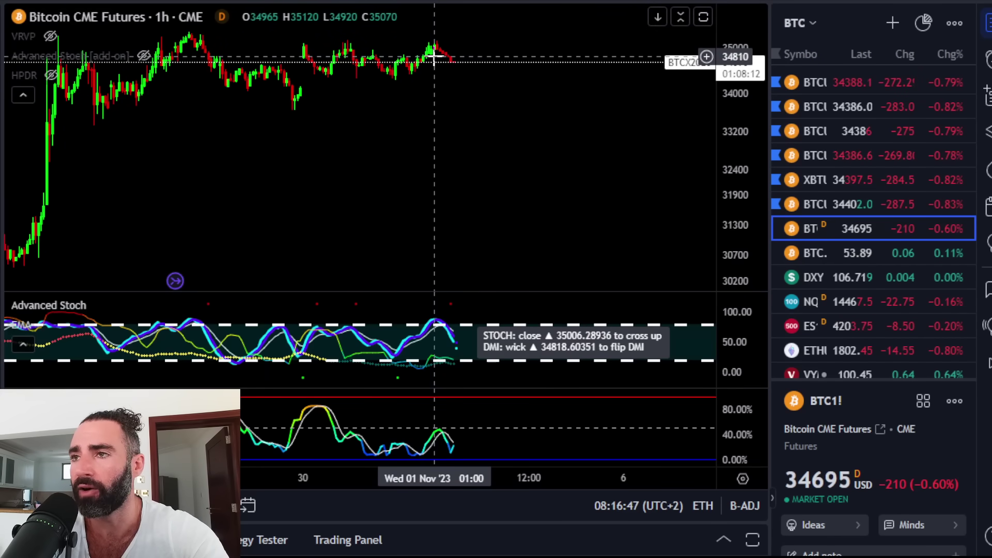
key(ctrl+Tab)
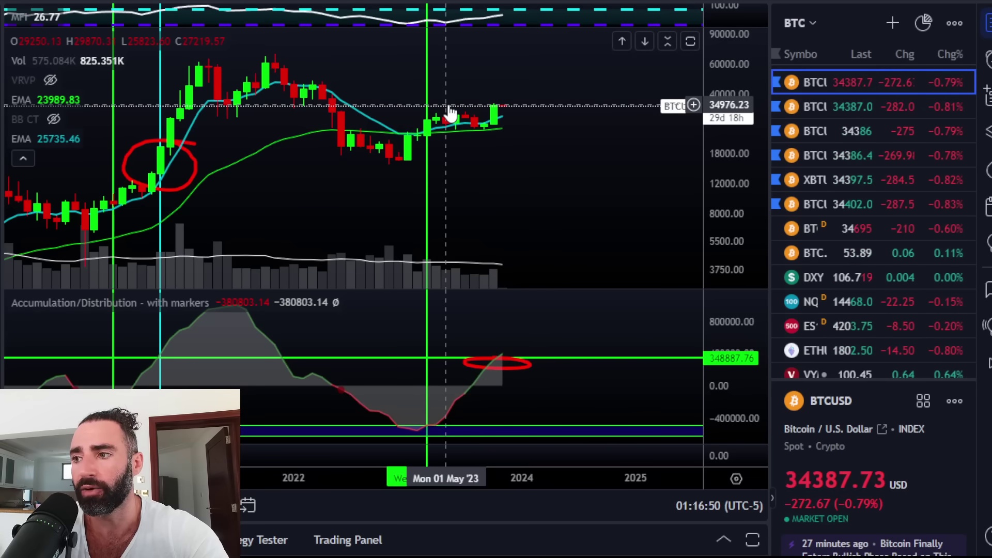